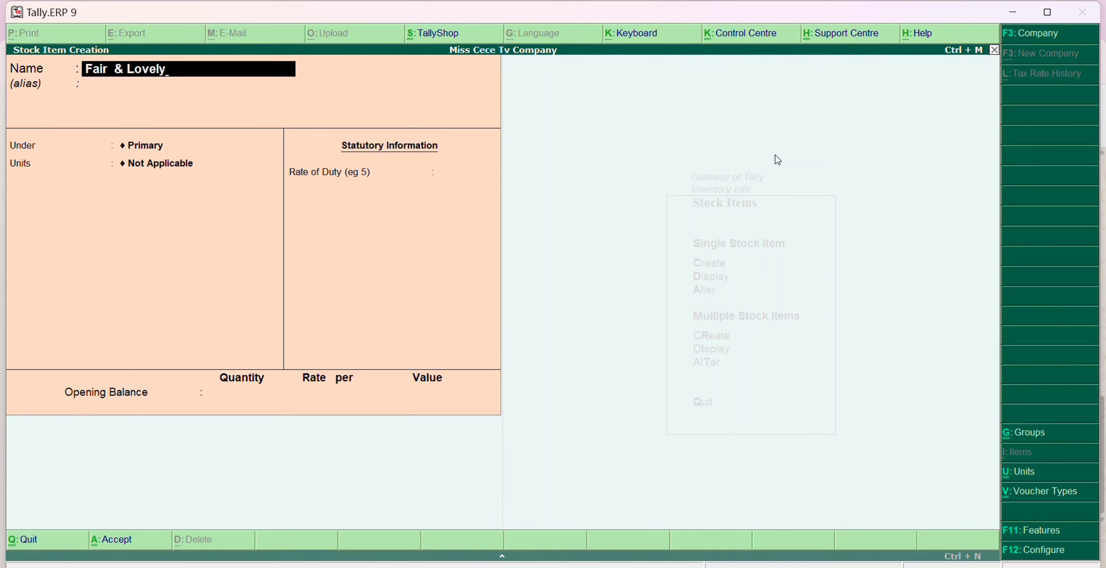
Name the stock item Fair & Lovely Fairness Cream 25gm and place it under the Face Cream group
type("Fairne")
key("BackSpace")
key("BackSpace")
type("ness Crea")
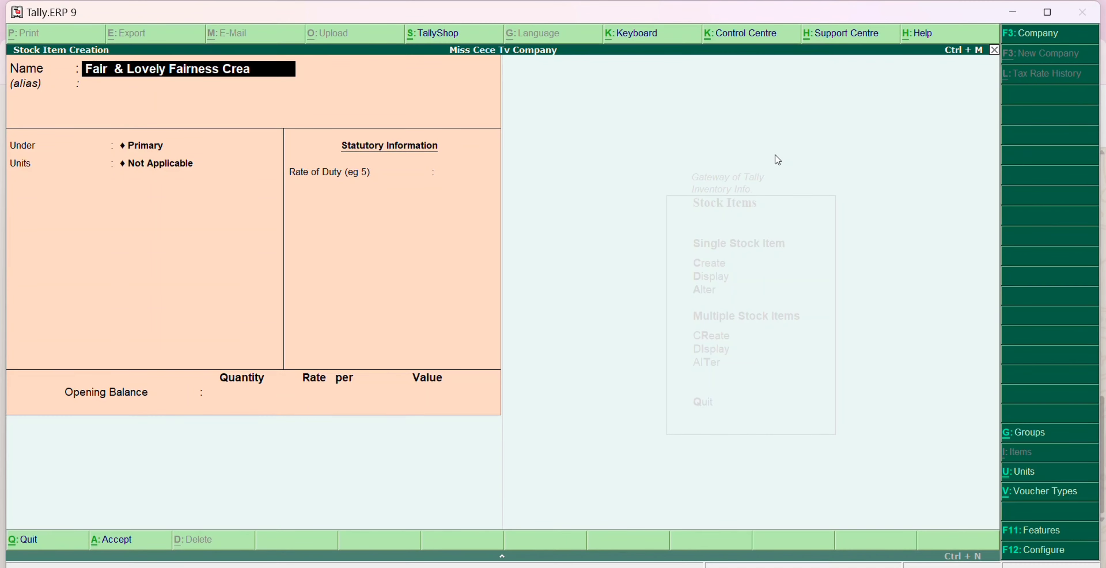
type("m 25gm")
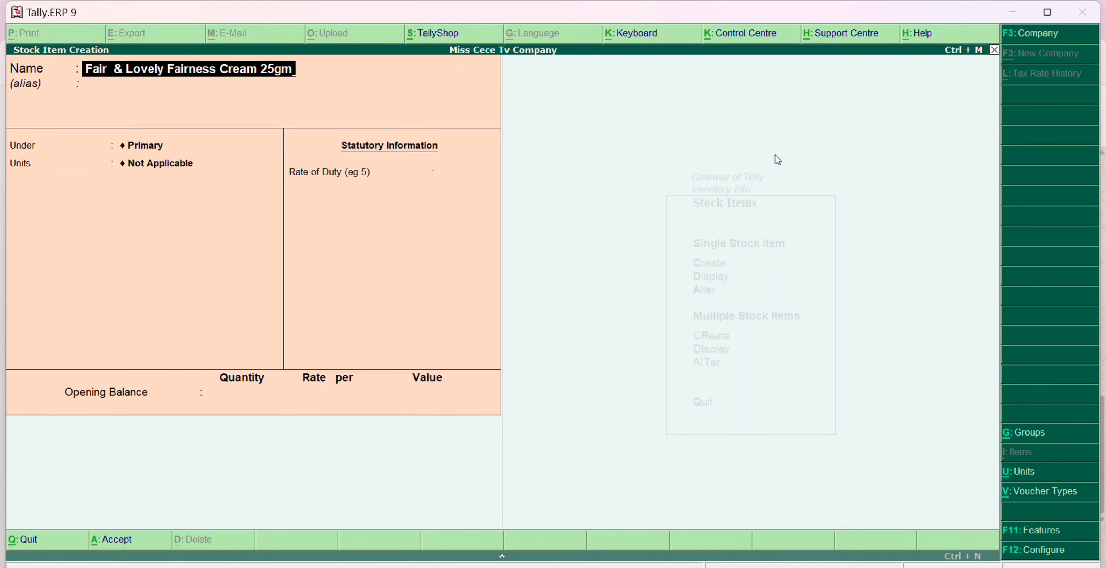
key("Return")
key("Return")
key("Down")
key("Down")
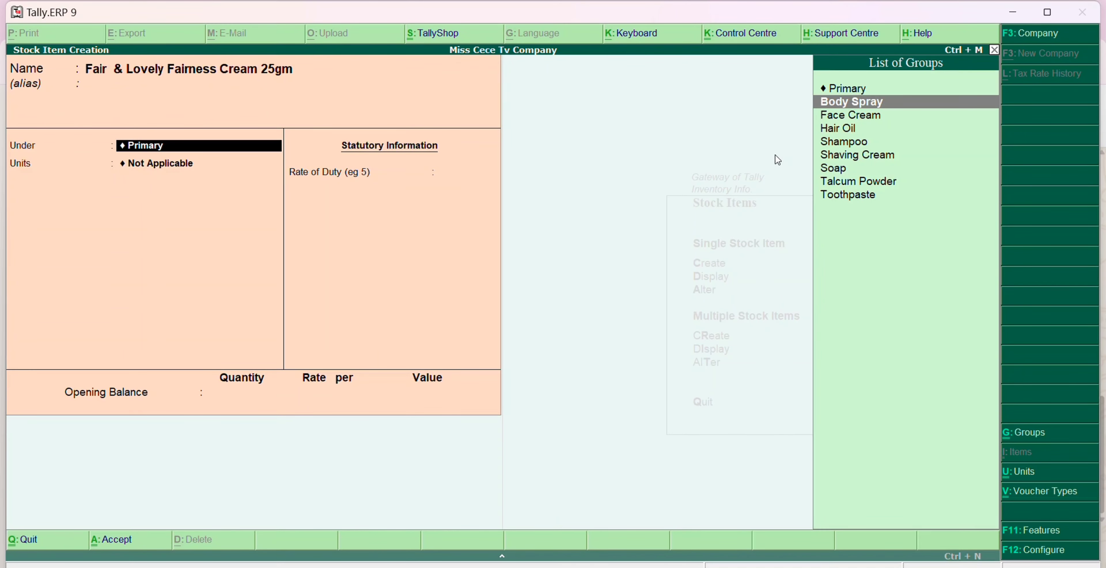
key("Return")
Create a simple unit with symbol Nos, formal name Numbers and 0 decimal places for the stock item
key("alt+c")
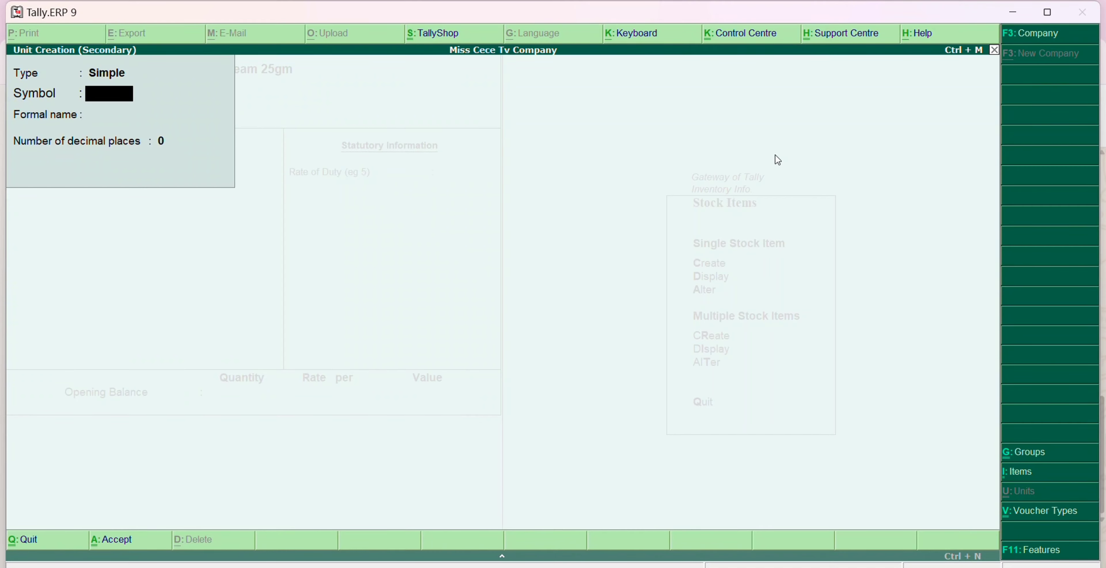
type("Nos")
key("Return")
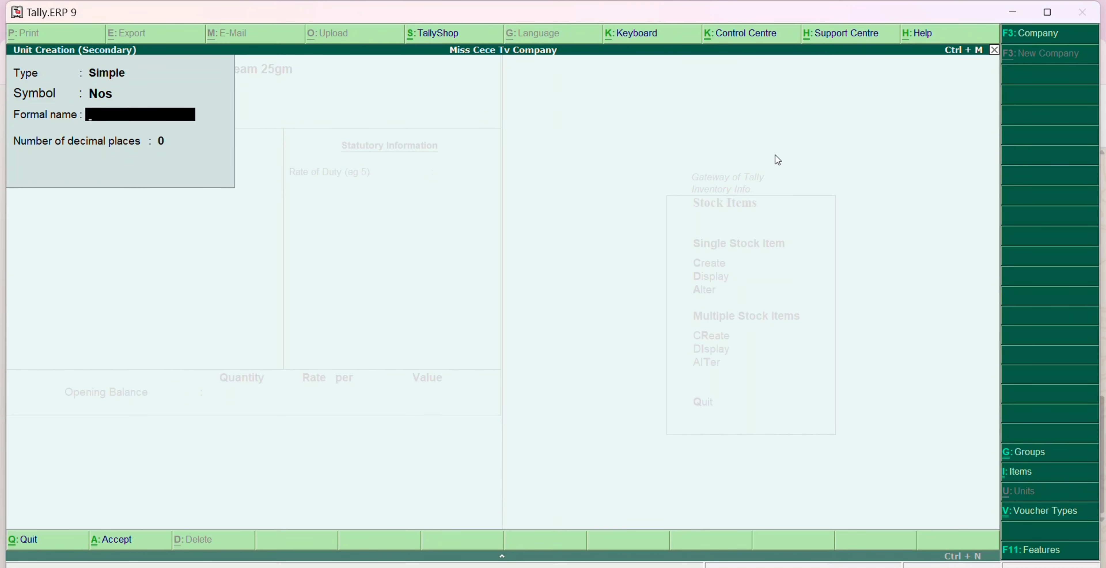
type("Numbers")
key("Return")
key("Return")
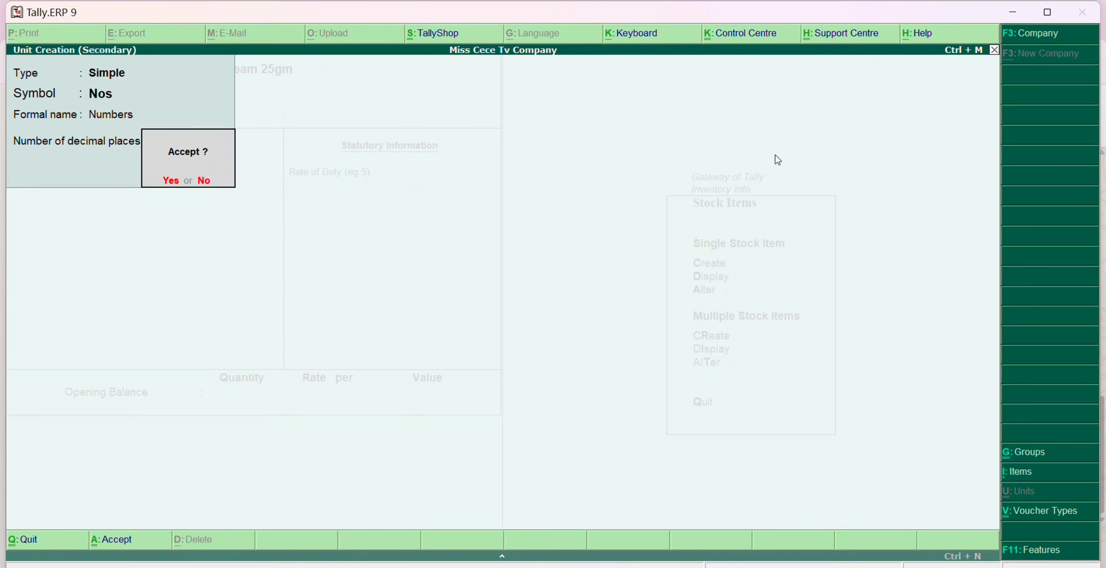
key("Return")
Save the 25gm fairness cream item with its rate of duty and opening balance left at their defaults
key("Return")
key("Return")
key("Return")
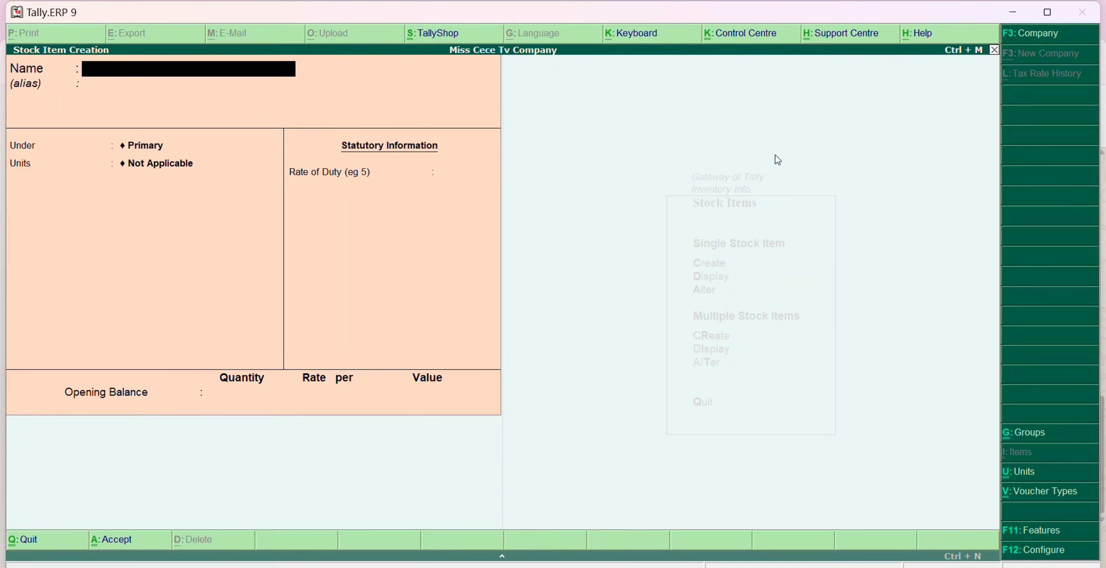
Name a new stock item Fair & Lovely Fairness Cream 50gm, with no alias
type("Fair & Lovely Fairness Cr")
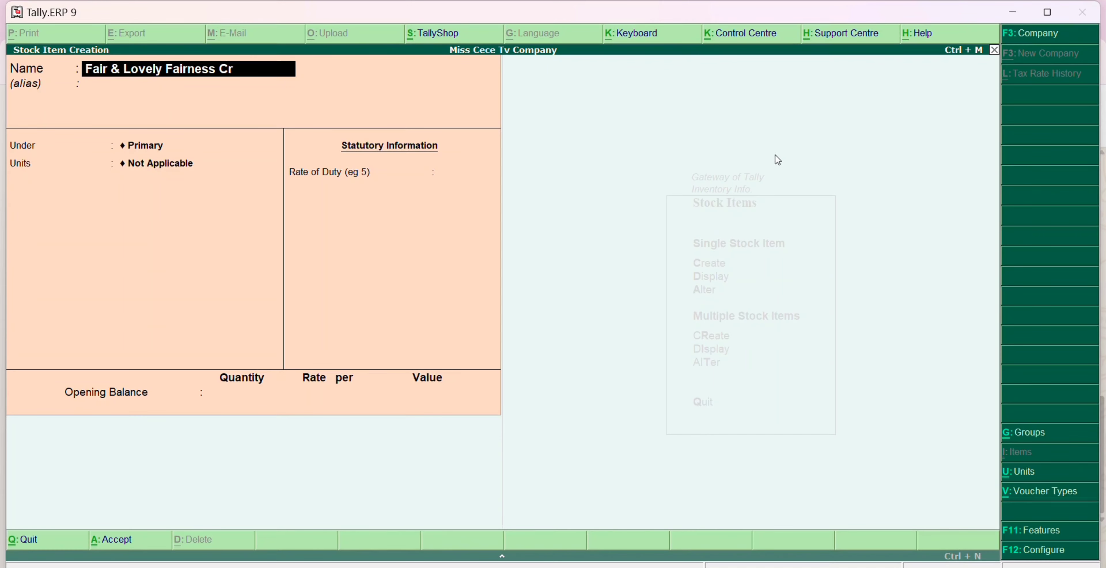
type("eam 50 G")
key("BackSpace")
type("gm")
key("Return")
key("Return")
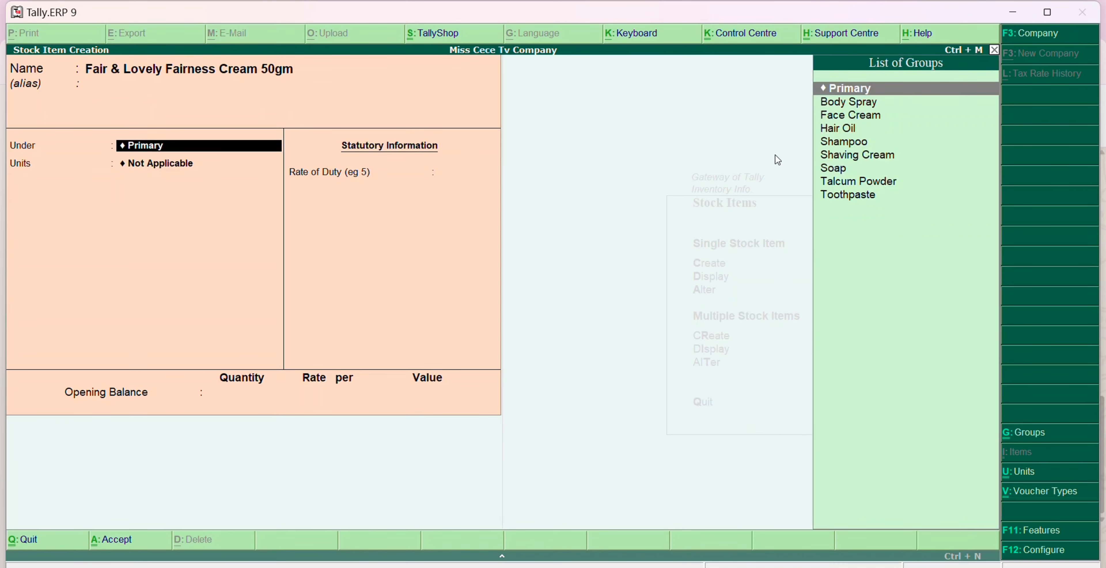
Save the 50gm fairness cream item under the Face Cream group with Nos as its unit
key("Down")
key("Down")
key("Return")
key("Down")
key("Return")
key("Return")
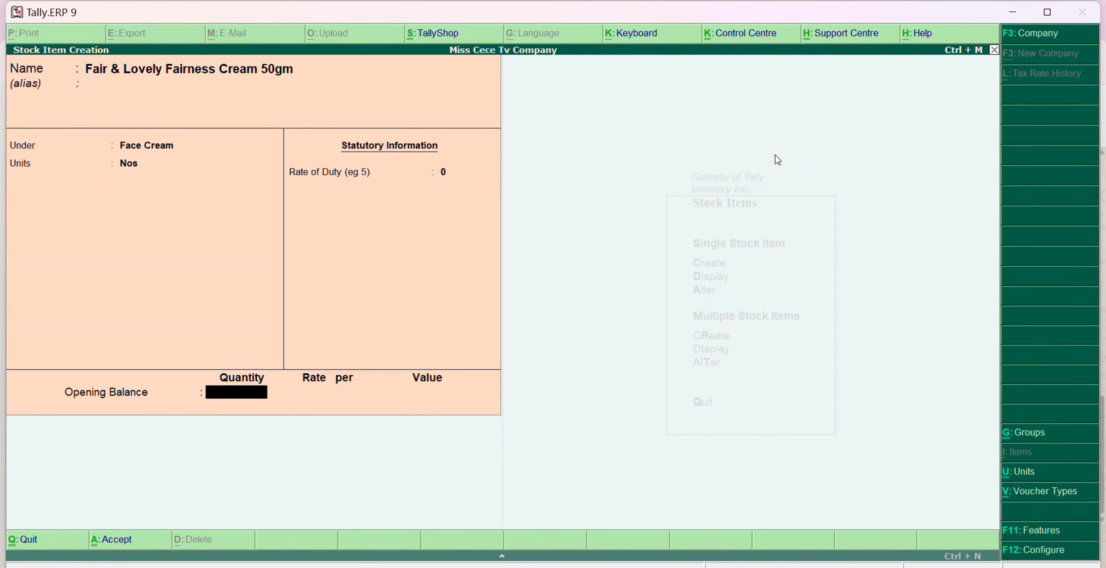
key("Return")
key("Return")
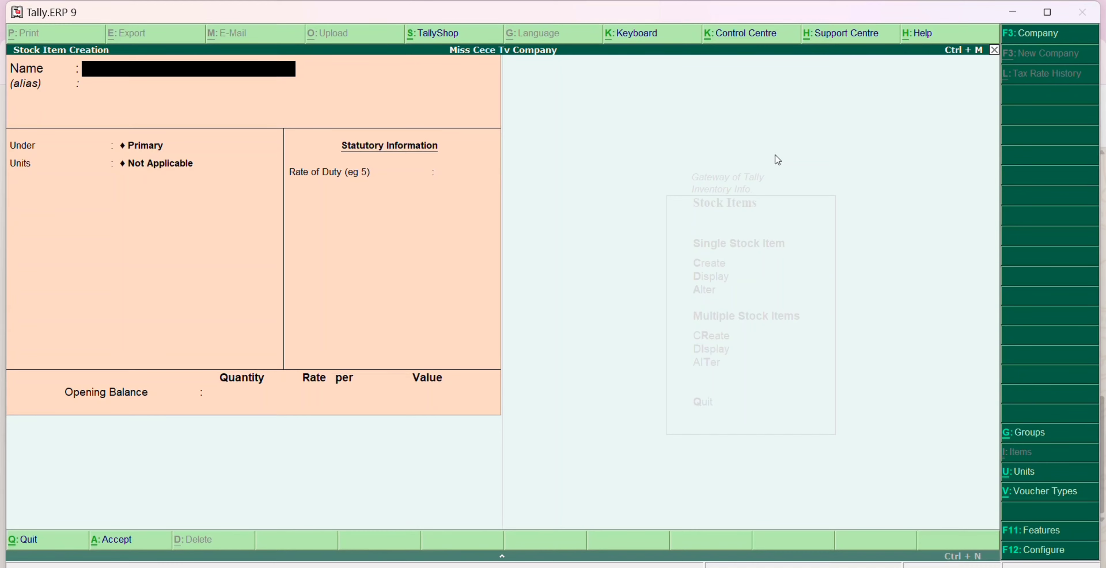
Name a new stock item Clinic Plus Shampoo 100ml, with no alias
type("Clinic Plus Shampoo")
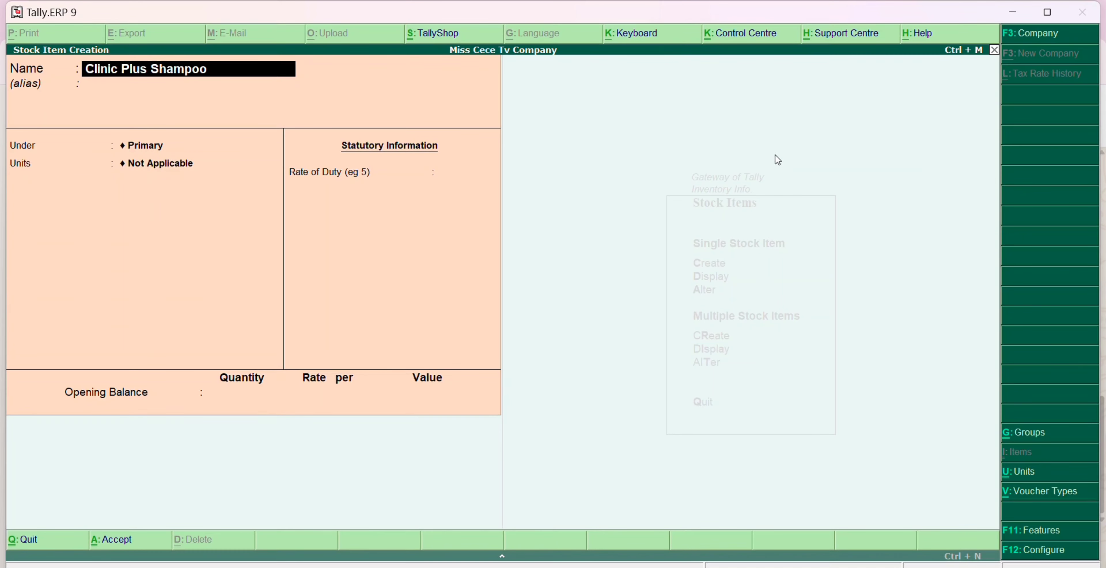
type(" 100ml")
key("Return")
Save the 100ml Clinic Plus shampoo item under the Shampoo group with Nos as its unit
key("Down")
key("Down")
key("Down")
key("Down")
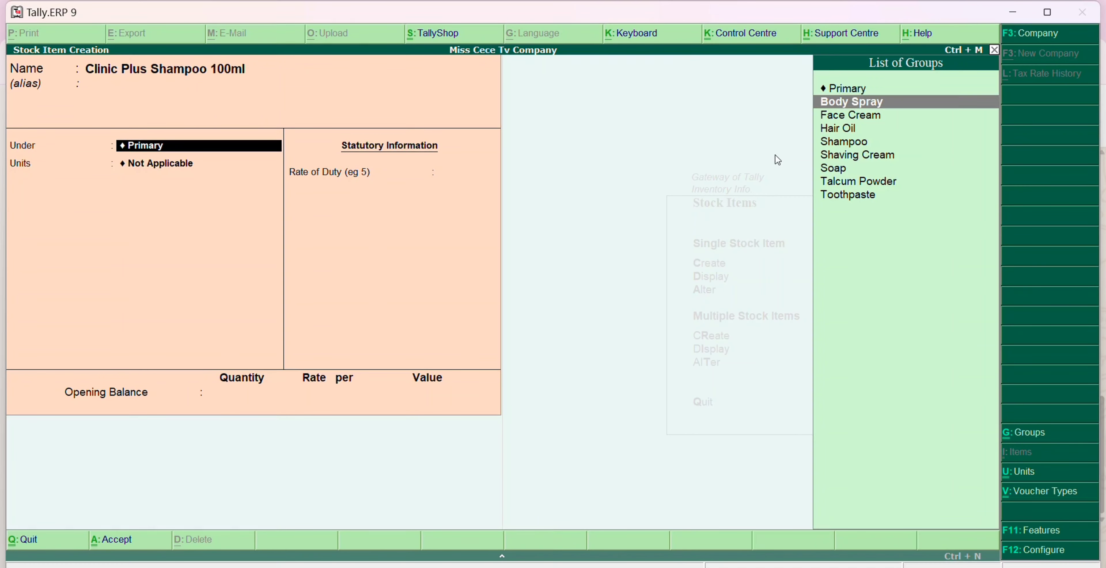
key("Return")
key("Down")
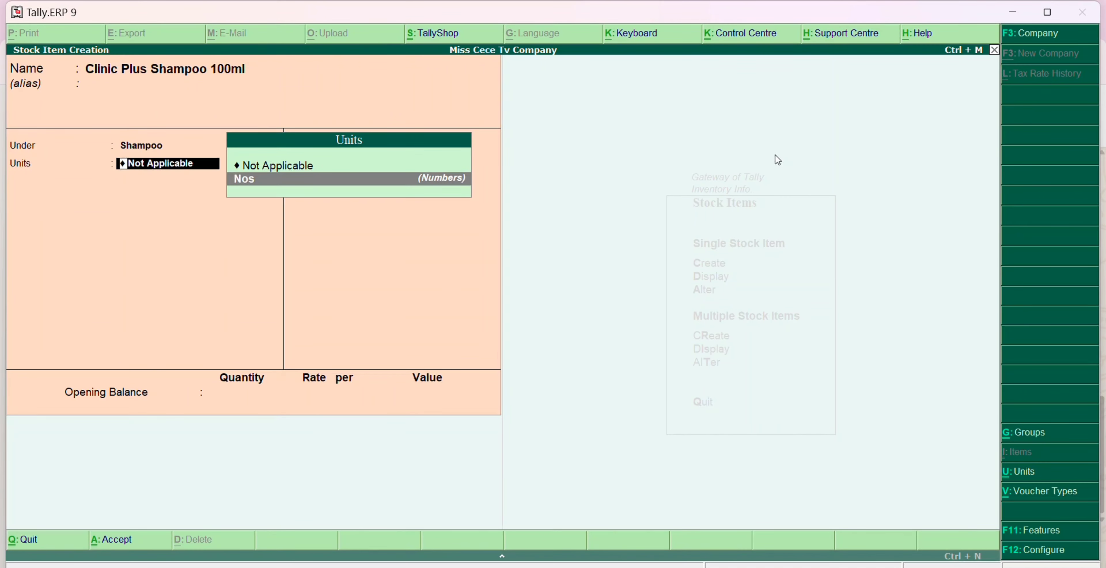
key("Return")
key("Return")
key("Return")
key("y")
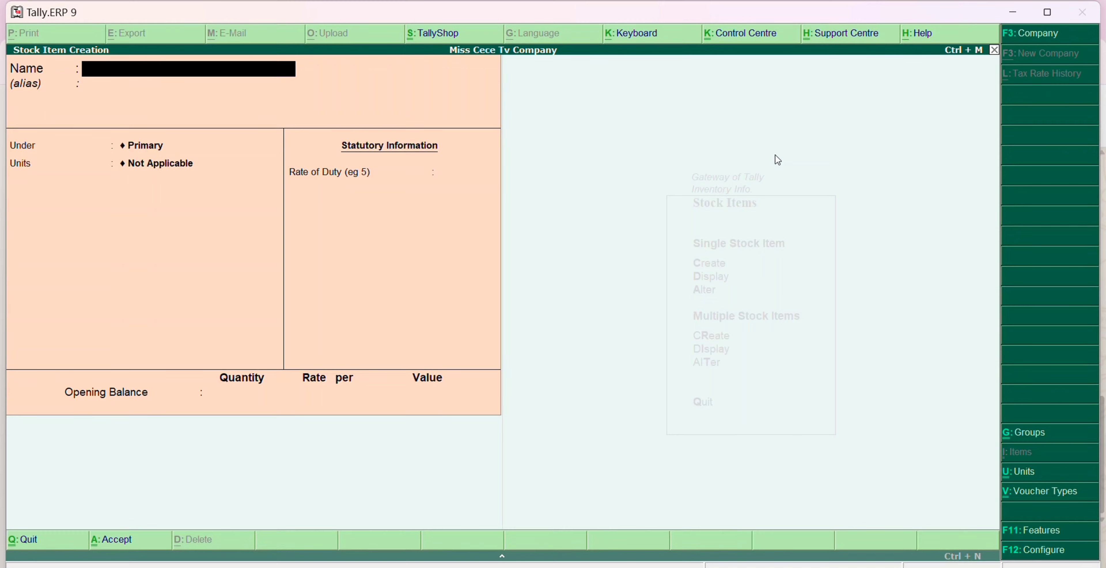
Name a new stock item Clinic Plus Shampoo 200ml, with no alias
type("Clinic Plus Shampoo")
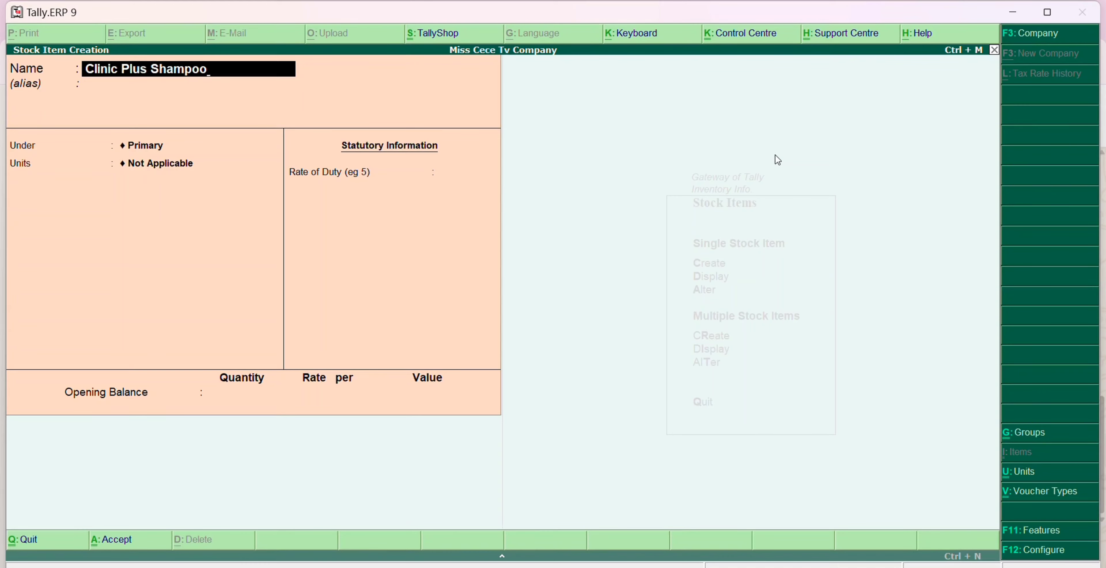
type(" 100m")
key("Return")
key("BackSpace")
key("BackSpace")
key("BackSpace")
key("BackSpace")
key("BackSpace")
type("200m")
key("Return")
key("Return")
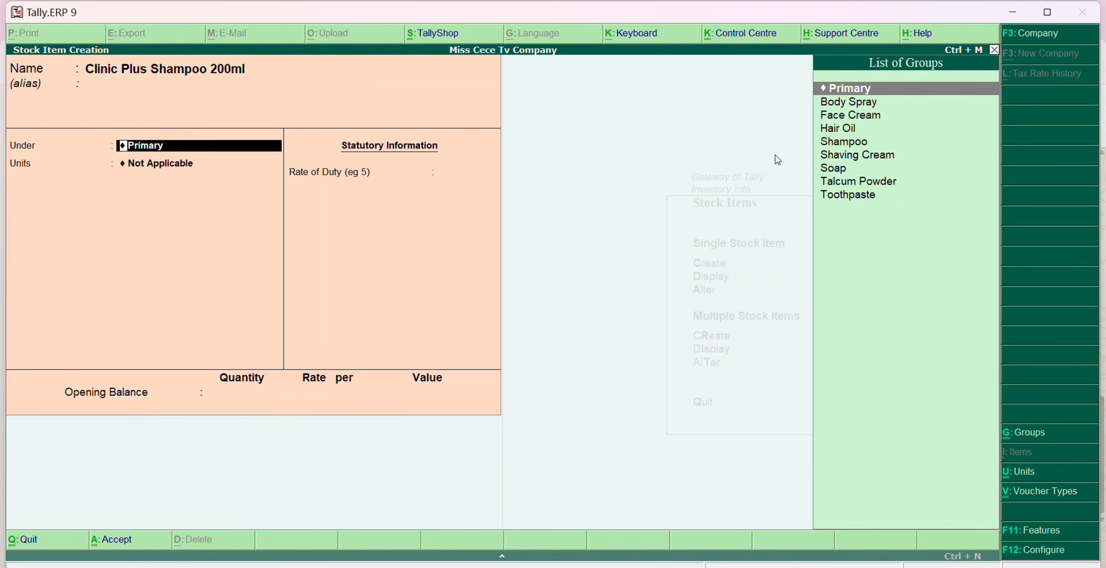
Save the 200ml Clinic Plus shampoo item under the Shampoo group with Nos as its unit
key("Down")
key("Down")
key("Down")
key("Down")
key("Return")
key("Down")
key("Return")
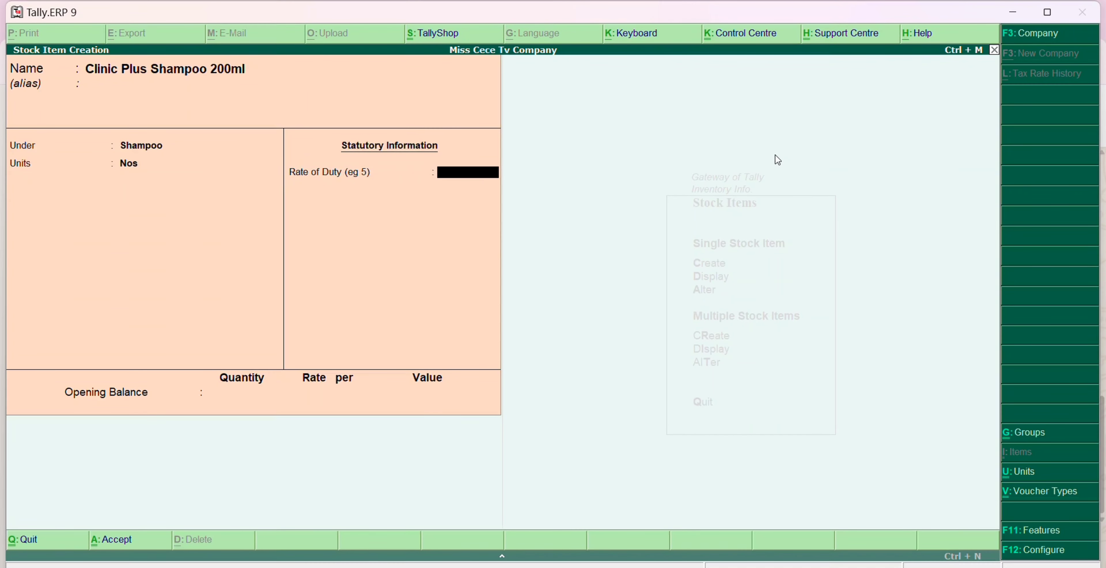
key("Return")
key("Return")
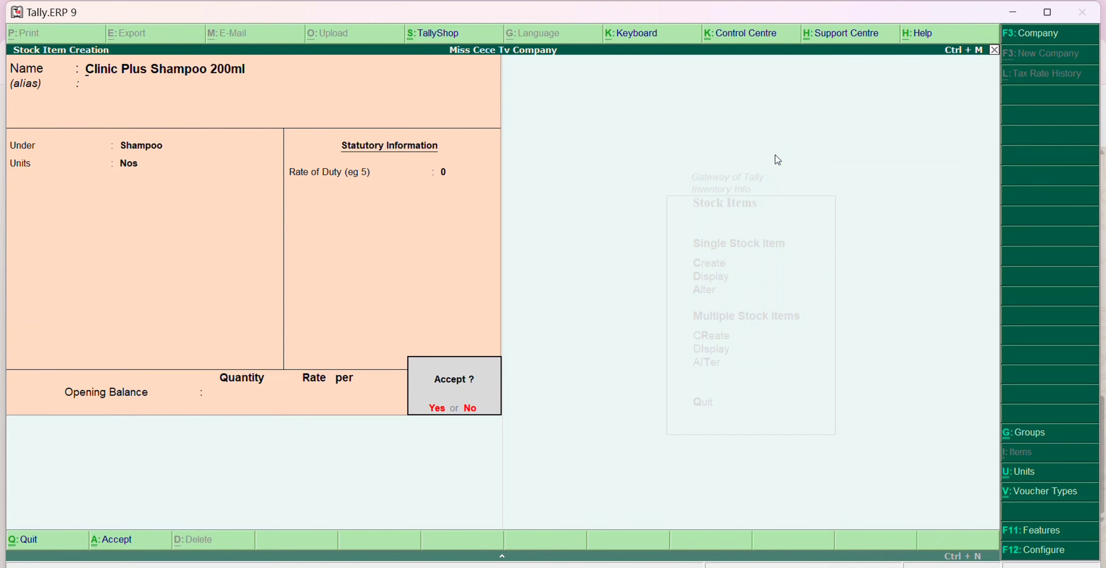
key("Return")
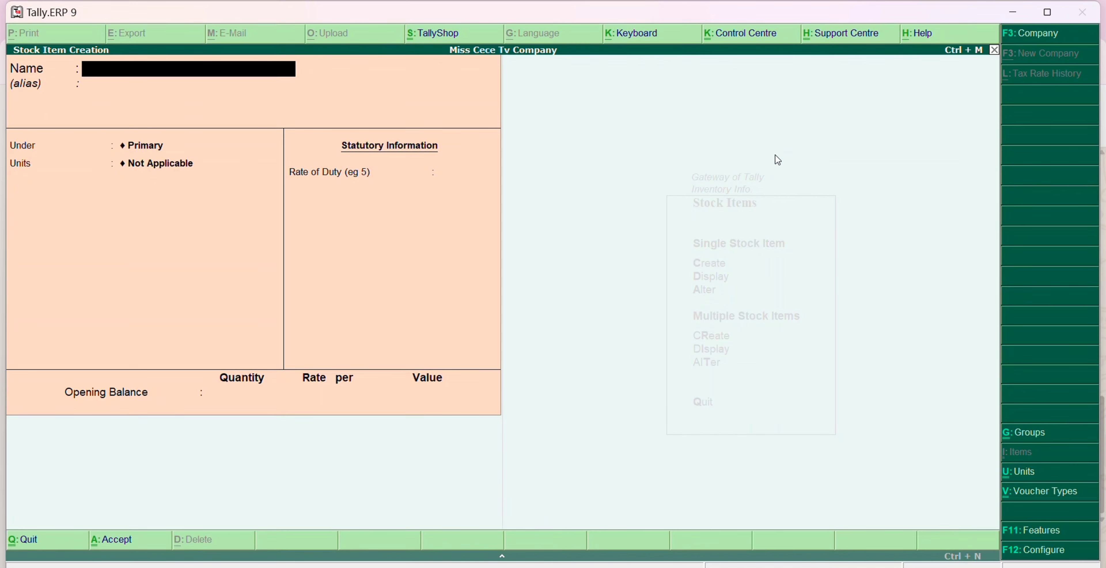
Name a new stock item Lifebuoy Soap 75gm, with no alias
type("Lifebuoy")
type(" S")
type("opa")
key("BackSpace")
key("BackSpace")
type("ap")
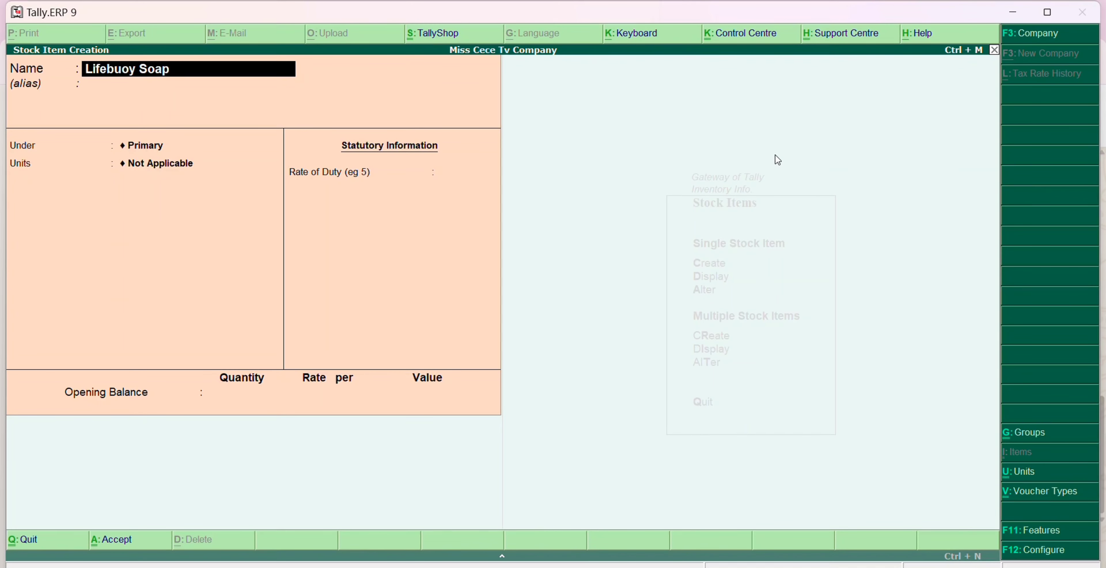
type(" 75gm")
key("Return")
Save the 75gm Lifebuoy soap item under the Soap group with Nos as its unit
key("Down")
key("Down")
key("Down")
key("Down")
key("Down")
key("Down")
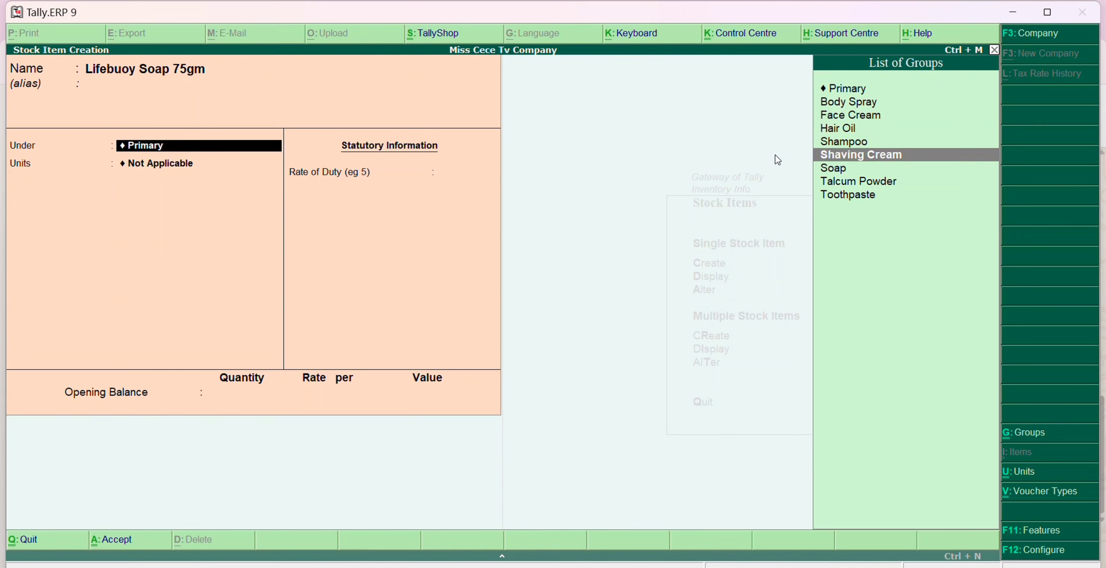
key("Return")
key("Down")
key("Return")
key("Return")
key("Return")
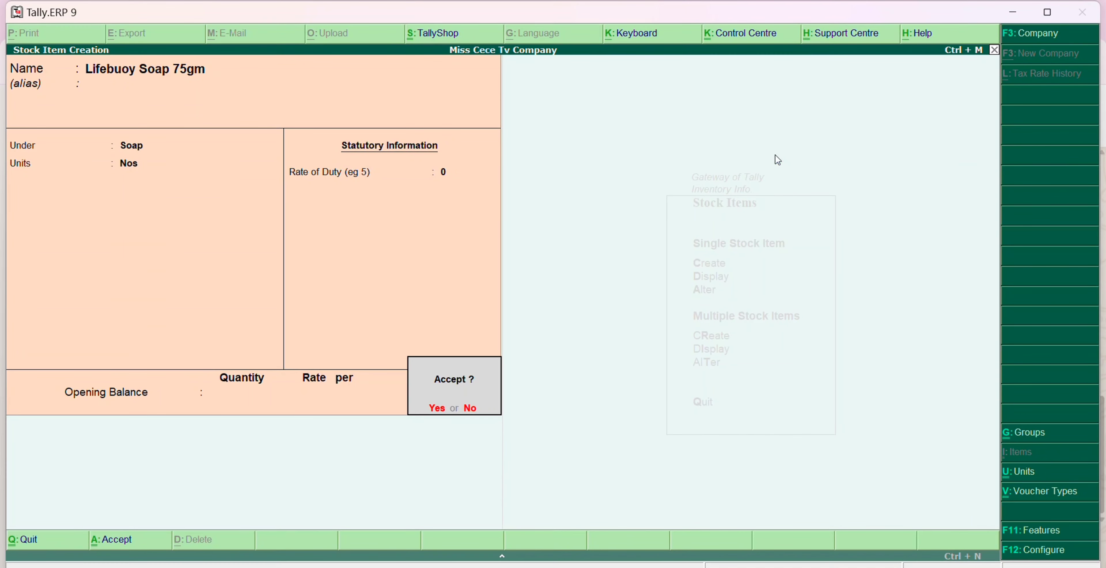
key("Return")
Name a new stock item Lifebuoy Soap 150, with no alias
type("Lifeb")
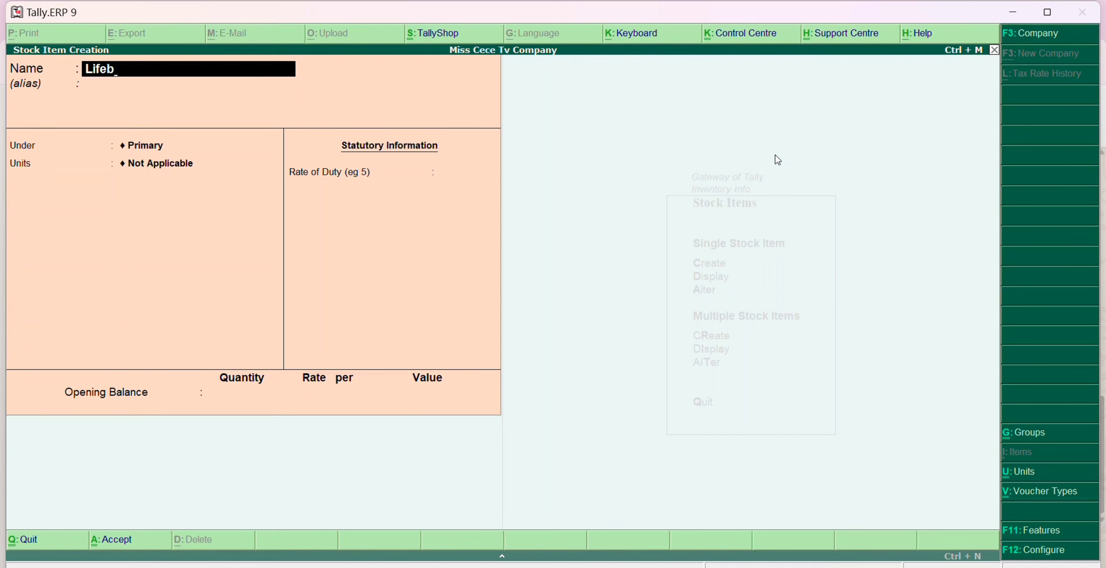
type("uoy Soap 150")
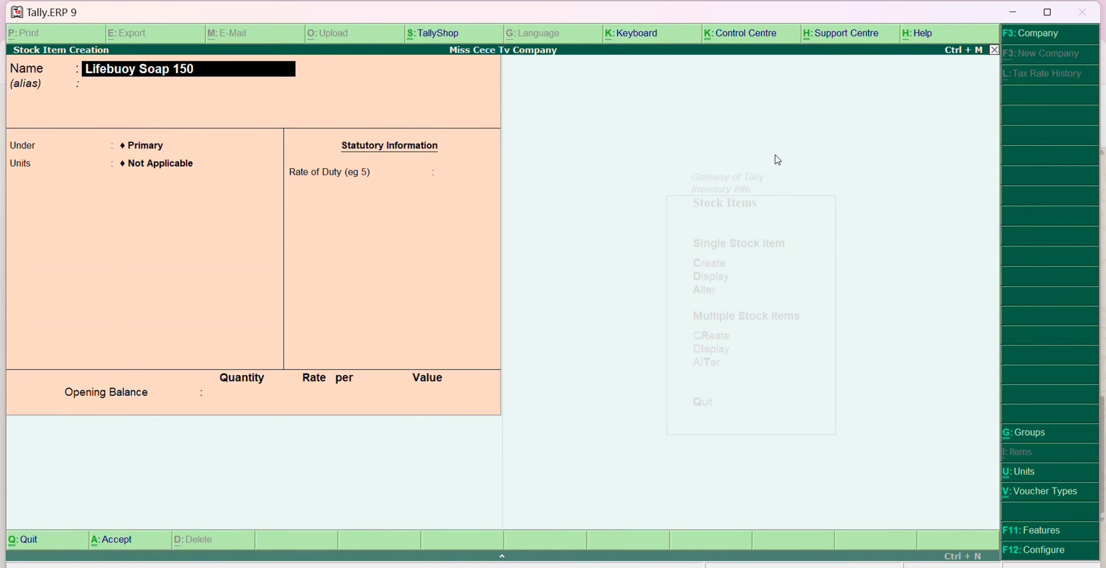
key("Return")
key("Return")
Save the Lifebuoy Soap 150 item under the Soap group with Nos as its unit
key("Down")
key("Down")
key("Down")
key("Down")
key("Down")
key("Down")
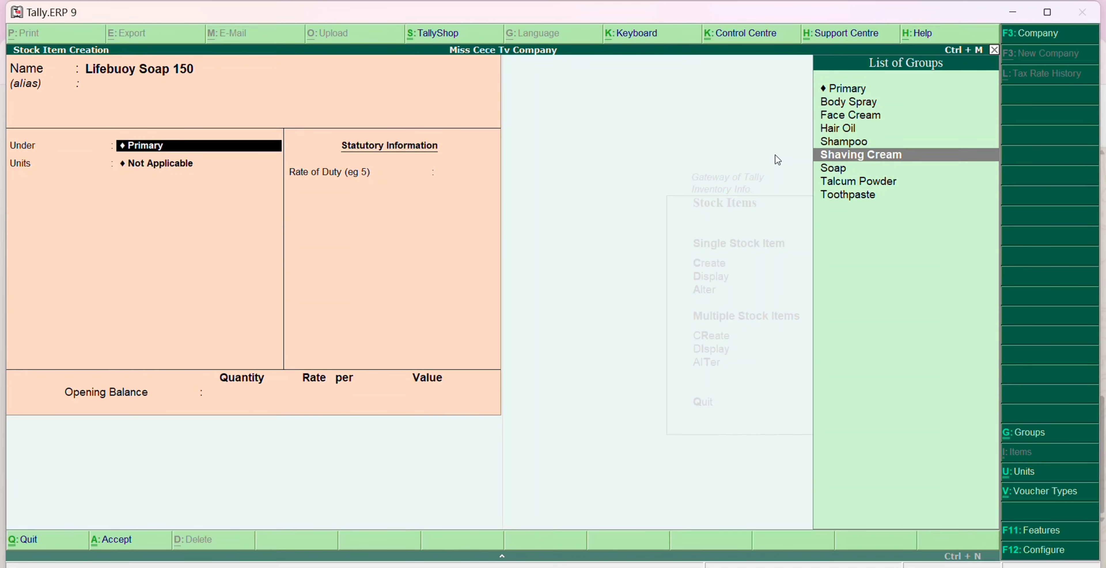
key("Return")
key("Down")
key("Return")
key("Return")
key("Return")
key("Return")
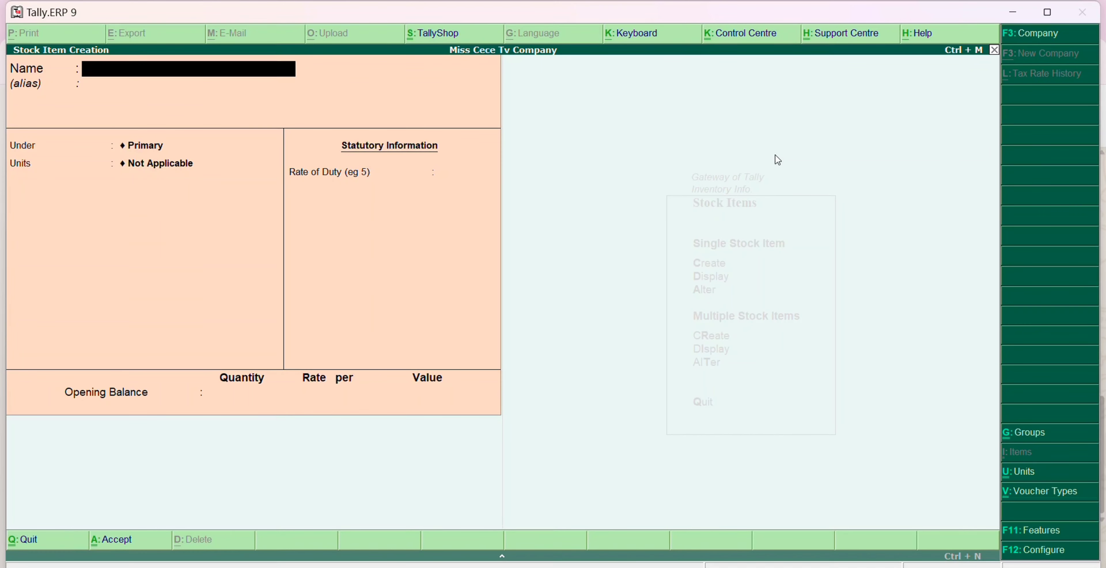
Name a new stock item Dabur Amla Hair Oil 100ml, with no alias
type("Dabur Amla Hair Hoil")
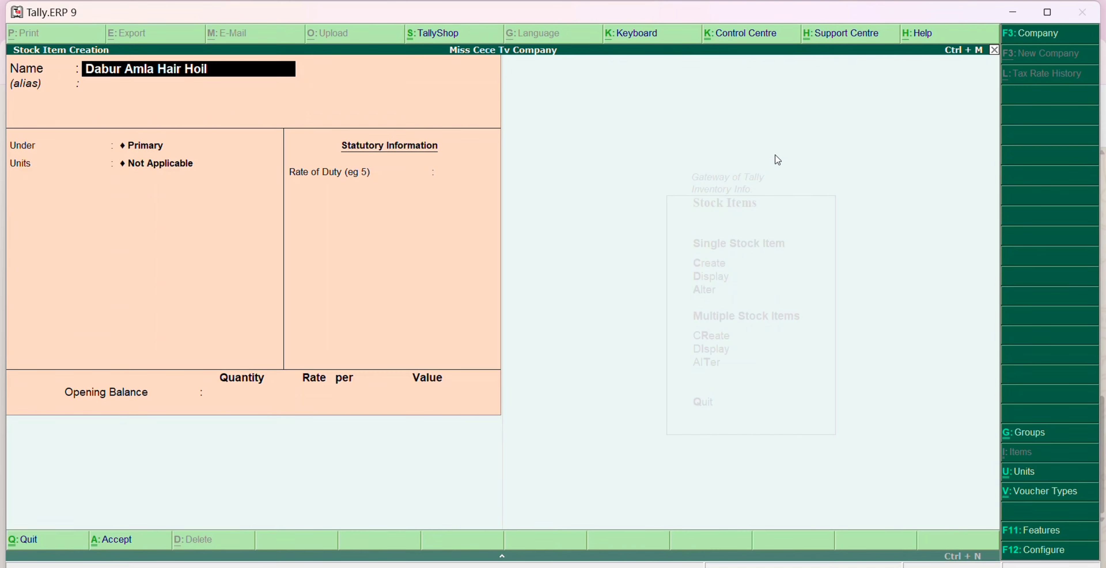
key("BackSpace")
key("BackSpace")
key("BackSpace")
key("BackSpace")
type("Oil 100ml")
key("Return")
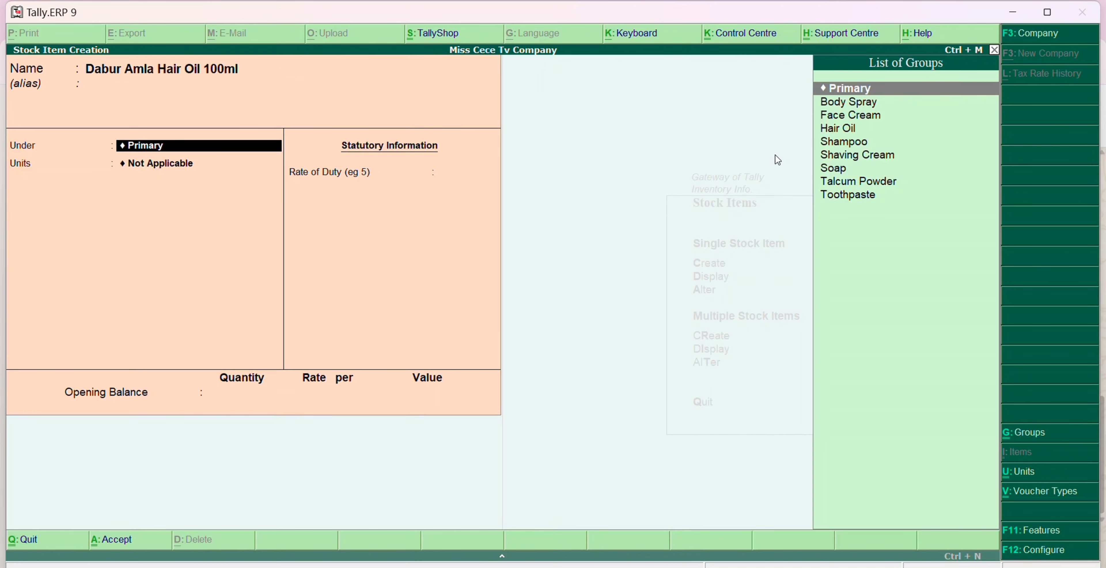
Save the 100ml Dabur Amla item under the Hair Oil group with Nos as its unit
key("Down")
key("Down")
key("Down")
key("Return")
key("Return")
key("BackSpace")
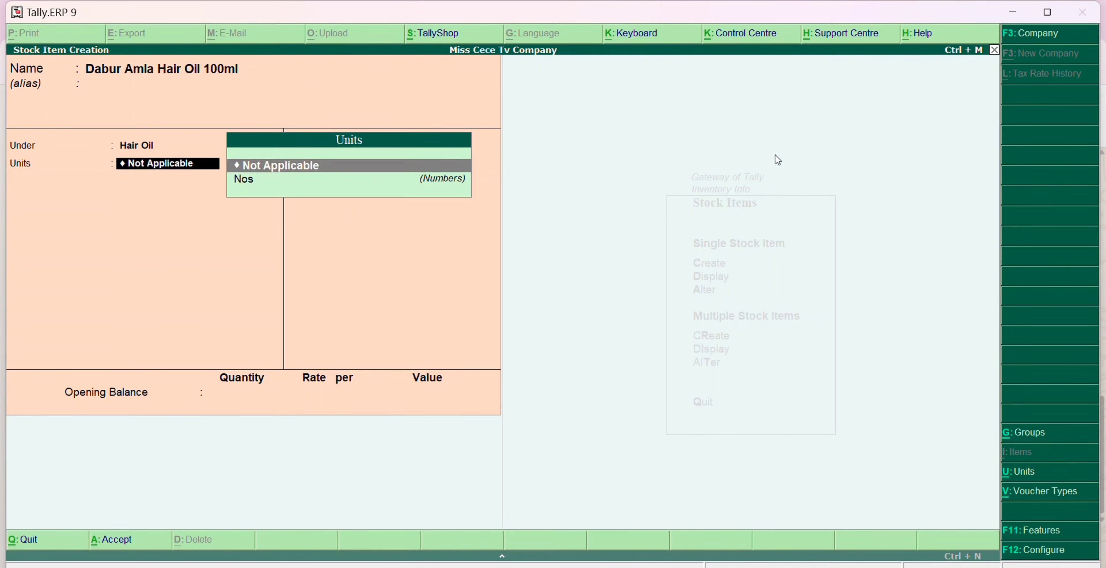
key("Down")
key("Return")
key("Return")
key("Return")
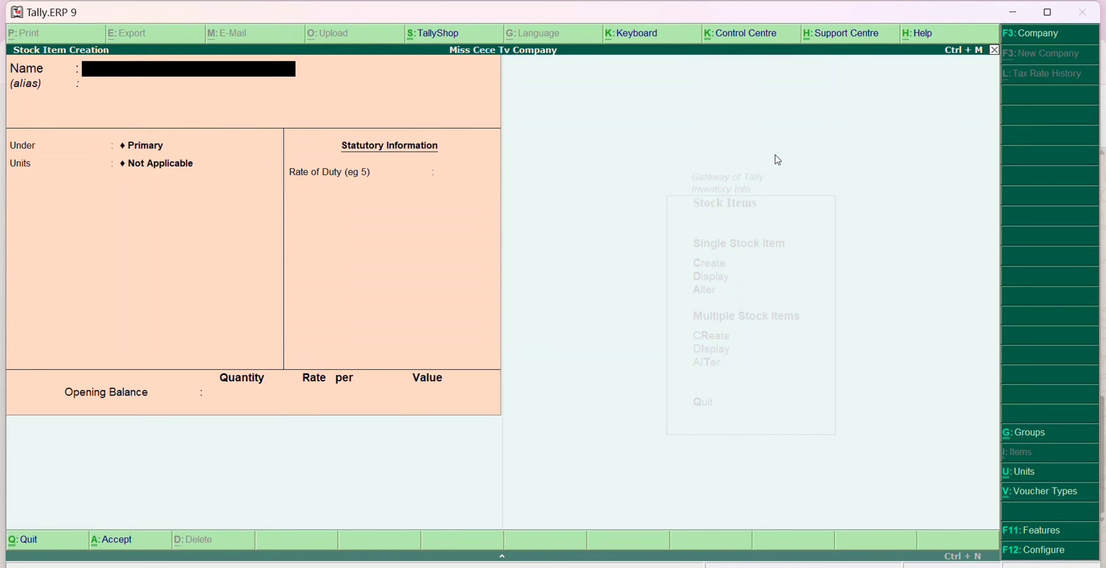
Name a new stock item Dabur Amla Hair Oil 200ml, with no alias
type("Dabur Amla Hair")
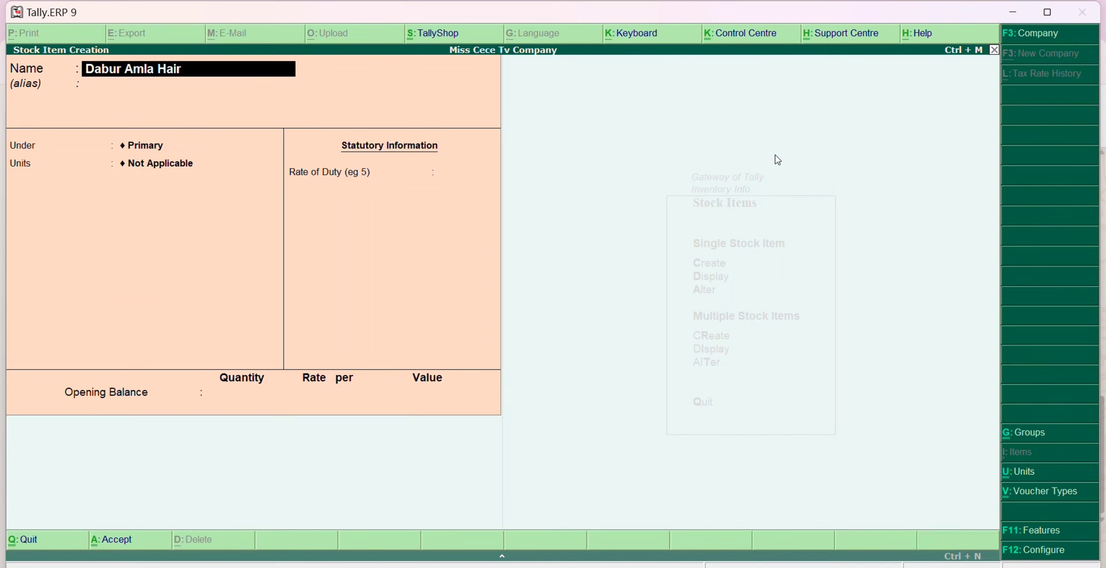
type(" Oil 200ml")
key("Return")
key("Return")
Save the 200ml Dabur Amla item under the Hair Oil group with Nos as its unit
key("Down")
key("Down")
key("Down")
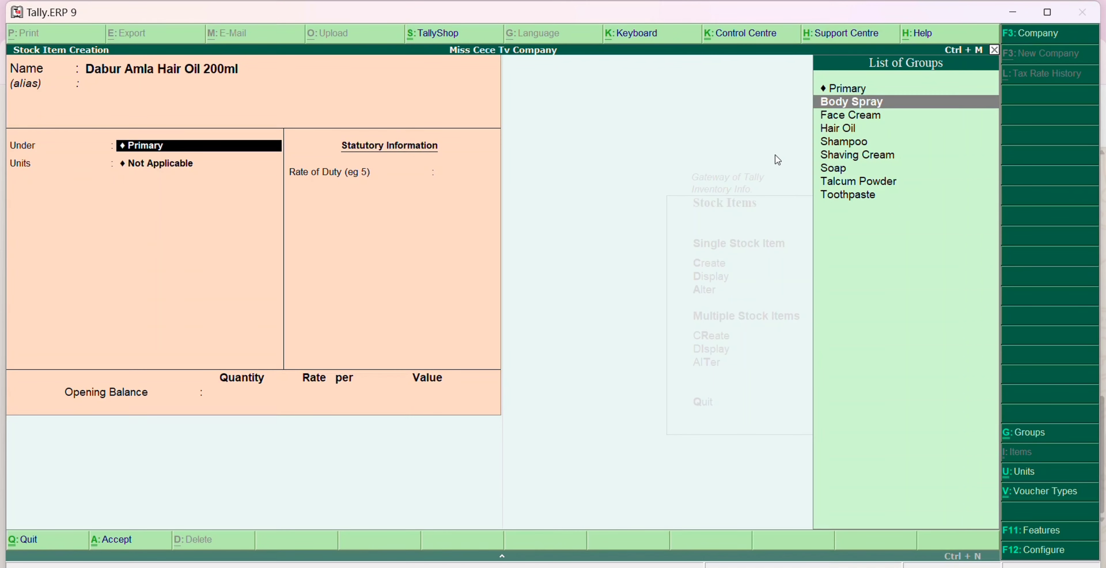
key("Return")
key("Down")
key("Return")
key("Return")
key("Return")
key("Return")
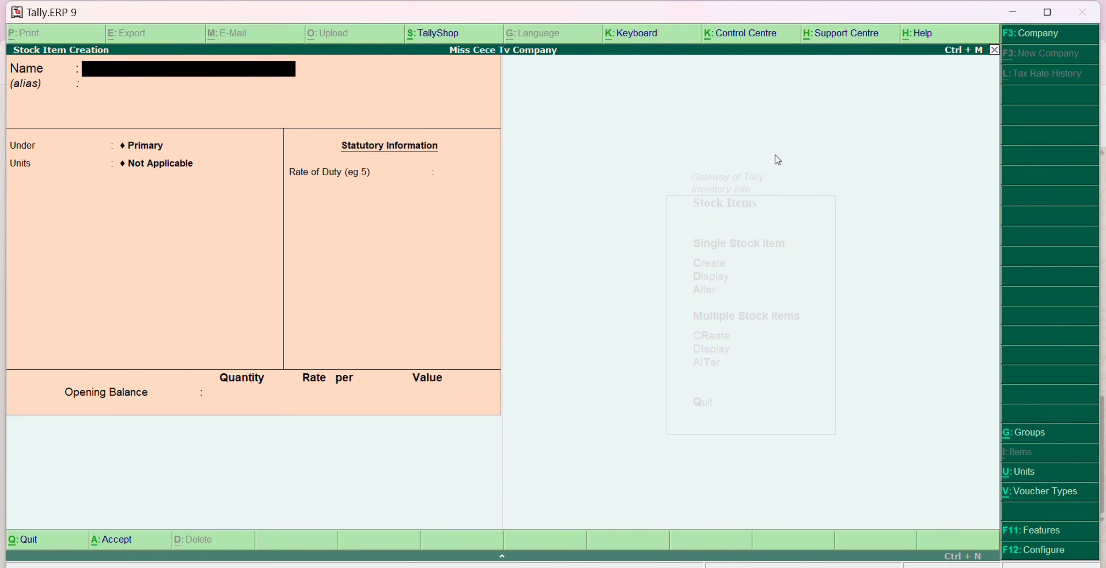
Name a new stock item Ponds Magic Flower 100gm, with no alias
type("Pnd")
key("BackSpace")
key("BackSpace")
type("onds")
key("BackSpace")
key("BackSpace")
type("nds Magic Flow")
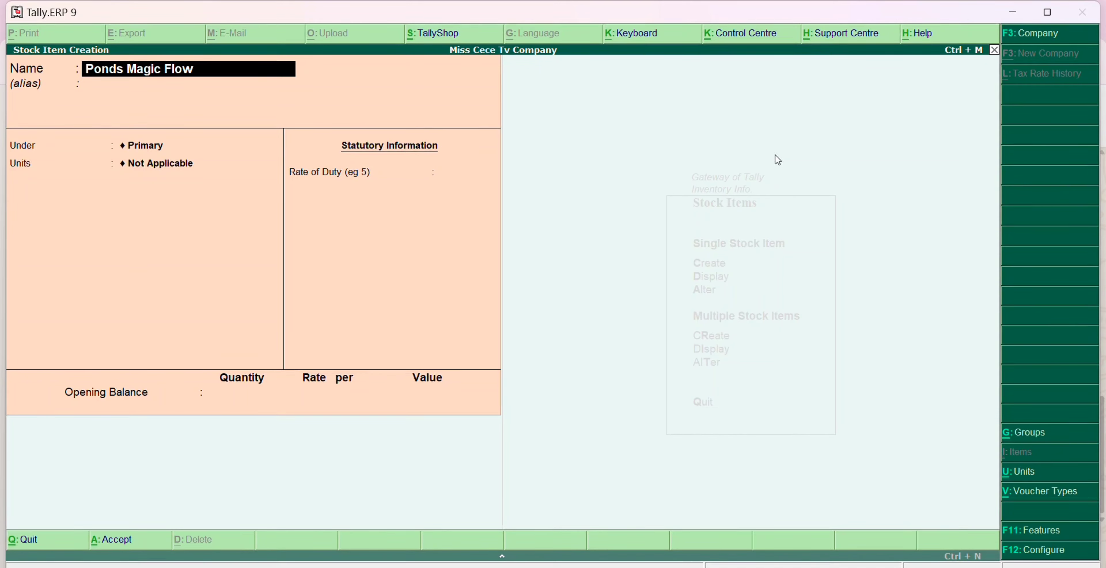
type("er 100gm")
key("Return")
key("Return")
Save the 100gm Ponds Magic Flower item under the Talcum Powder group with Nos as its unit
key("Down")
key("Down")
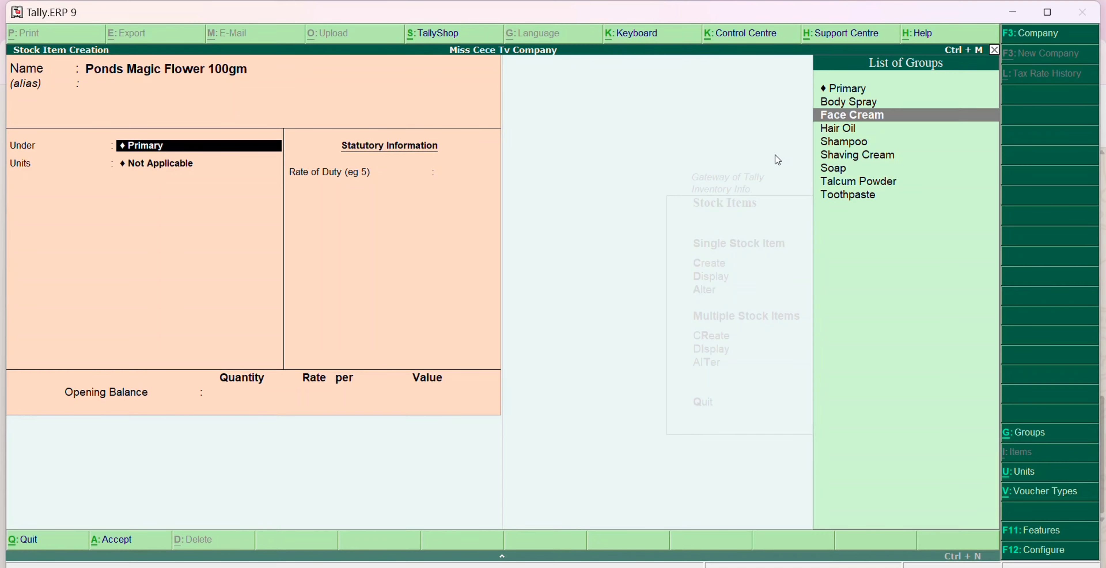
key("Down")
key("Down")
key("Down")
key("Down")
key("Down")
key("Return")
key("Down")
key("Return")
key("Return")
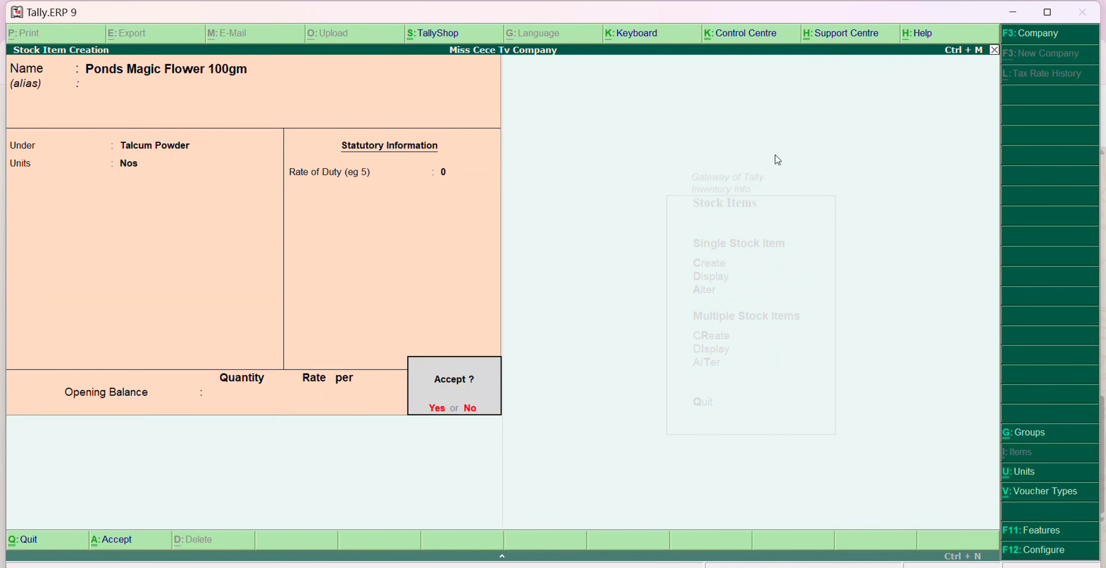
key("Return")
Name a new stock item Ponds Magic Flower 200gm, with no alias
type("Pond")
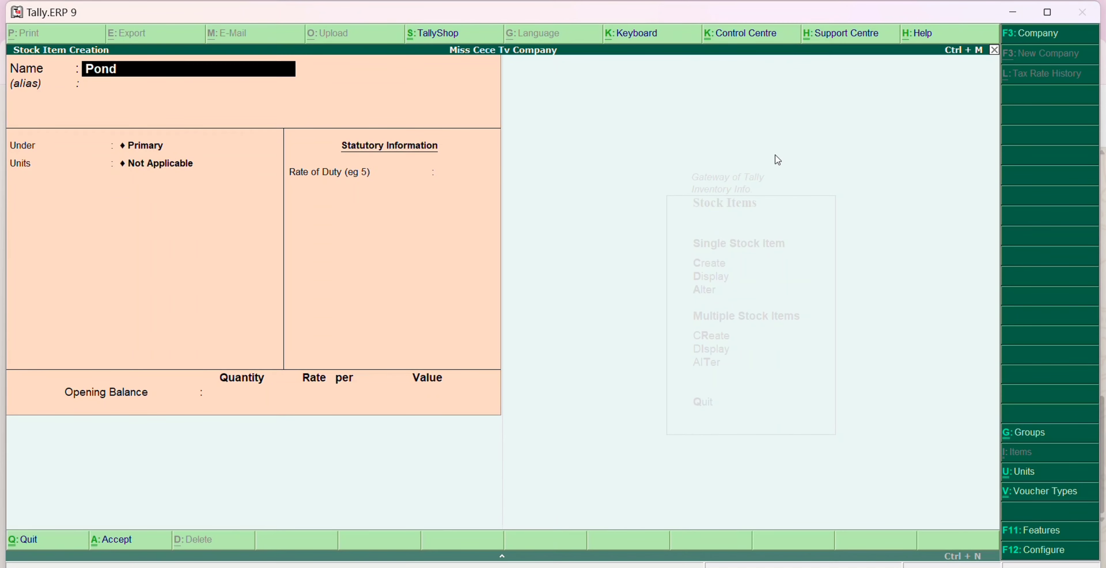
type("s White Magic")
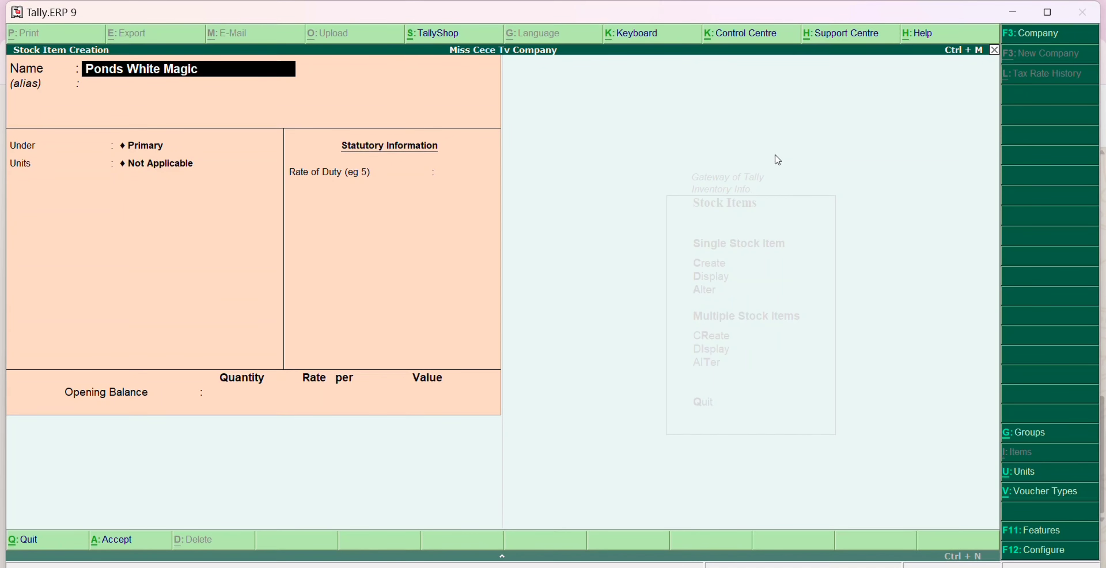
key("BackSpace")
key("BackSpace")
key("BackSpace")
key("BackSpace")
key("BackSpace")
key("BackSpace")
key("BackSpace")
key("BackSpace")
key("BackSpace")
key("BackSpace")
key("BackSpace")
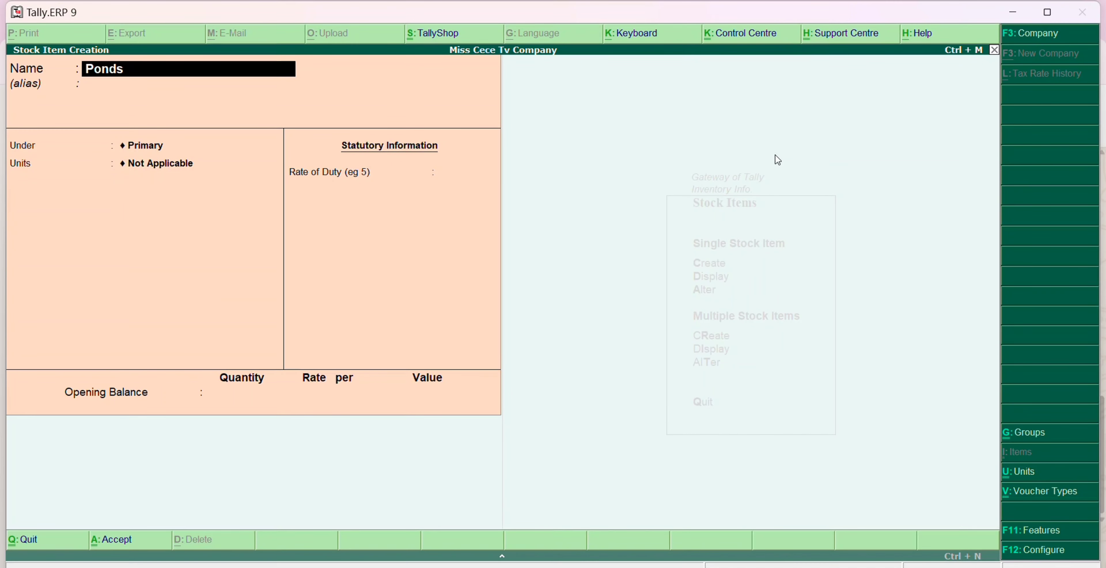
type("Magic Flower 200gm")
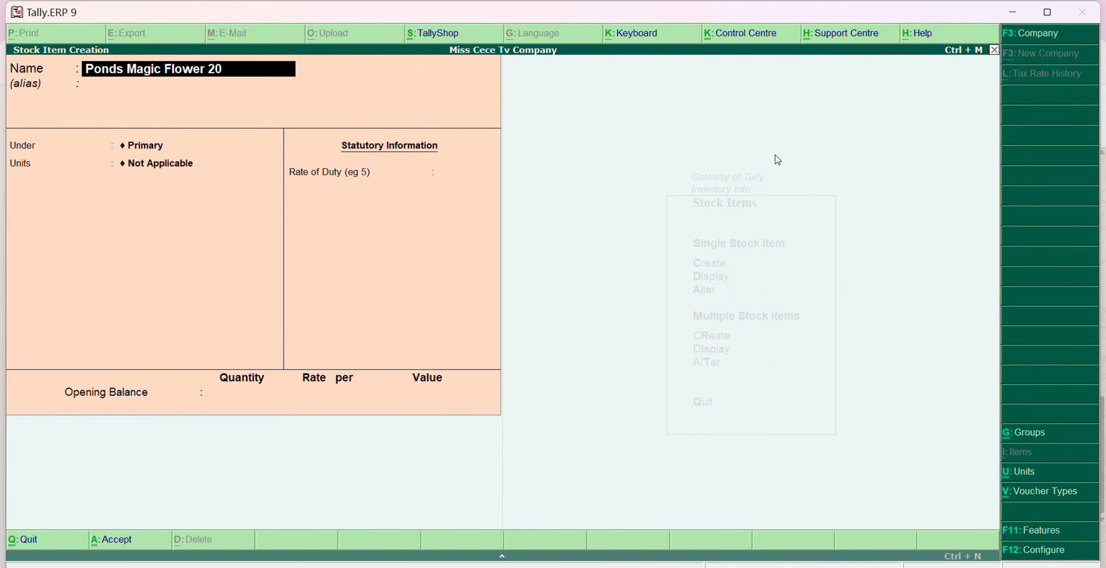
key("Return")
Save the 200gm Ponds Magic Flower item under the Talcum Powder group
key("Down")
key("Down")
key("Down")
key("Down")
key("Down")
key("Down")
key("Down")
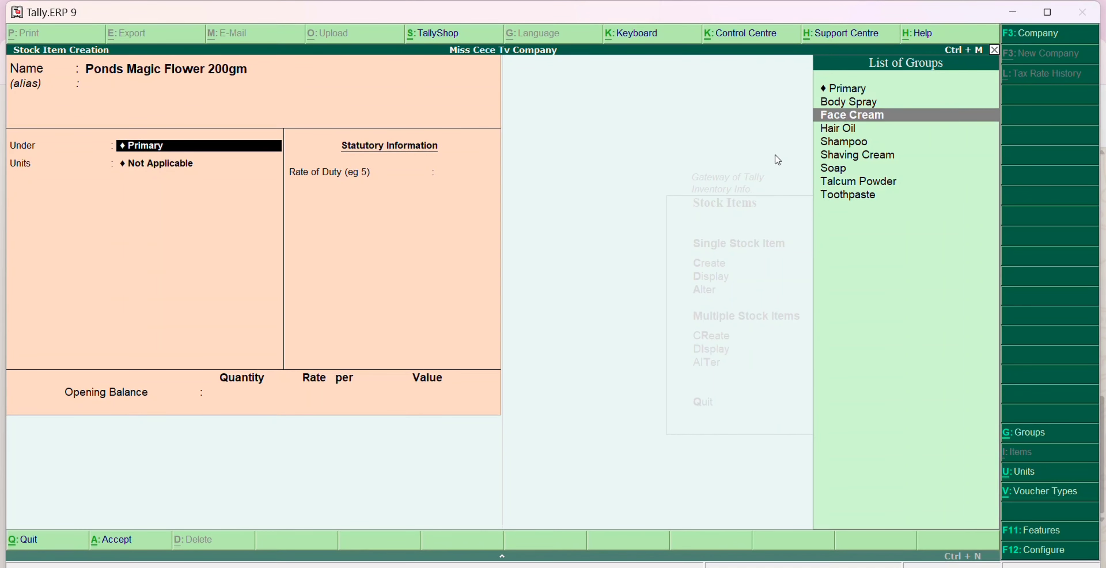
key("Return")
key("Return")
key("Return")
key("Return")
key("Return")
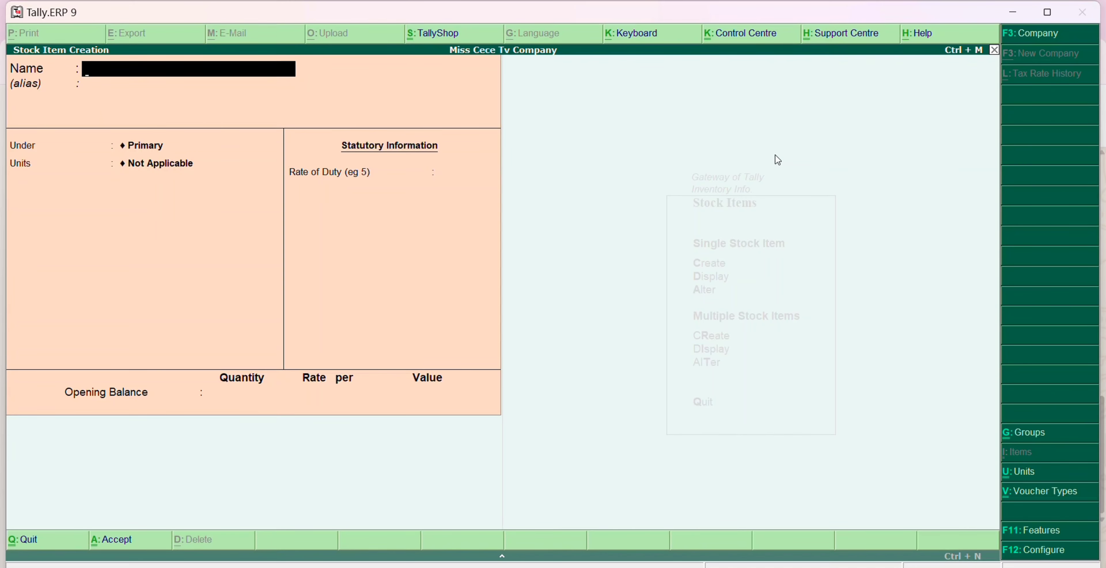
Name a new stock item Gillette Shave Gel 80gm, with no alias
type("Gillete")
key("BackSpace")
type("te Shave Gel")
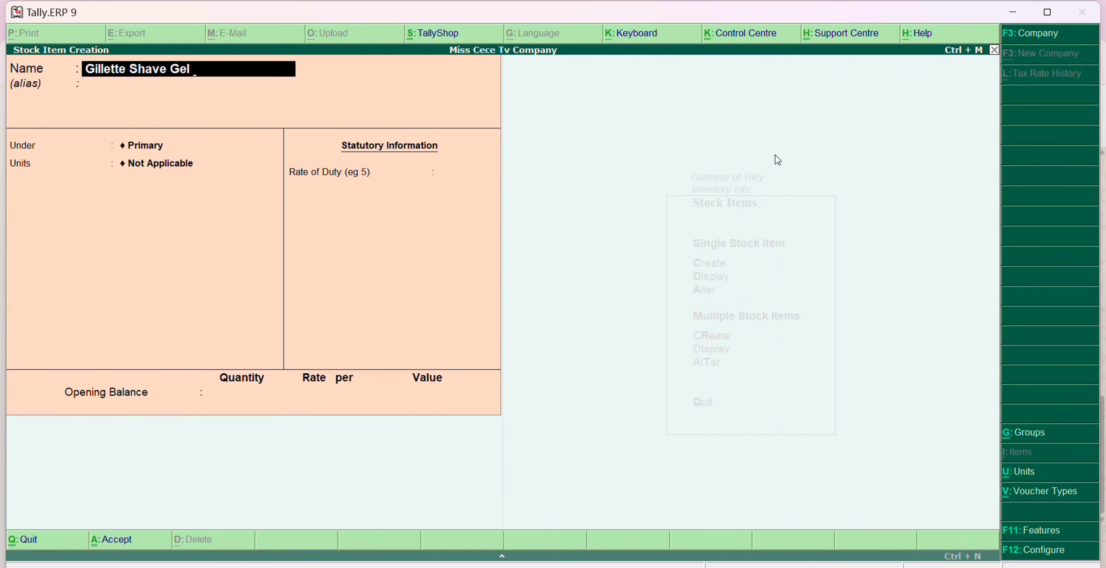
type(" 80gm")
key("Return")
key("Return")
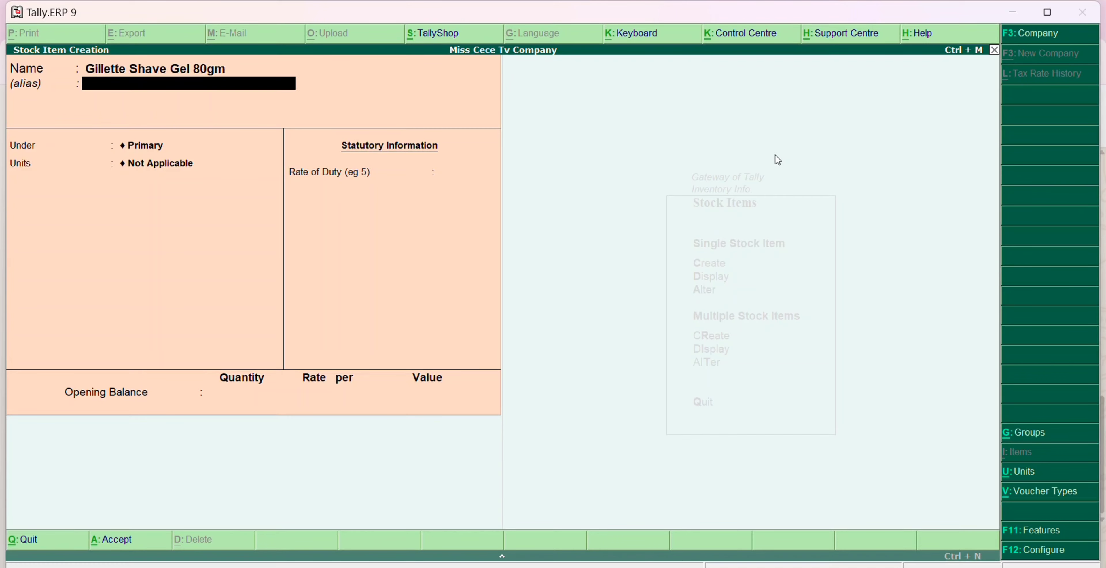
Save the Gillette Shave Gel item under the Shaving Cream group with Nos as its unit
key("Down")
key("Down")
key("Down")
key("Down")
key("Down")
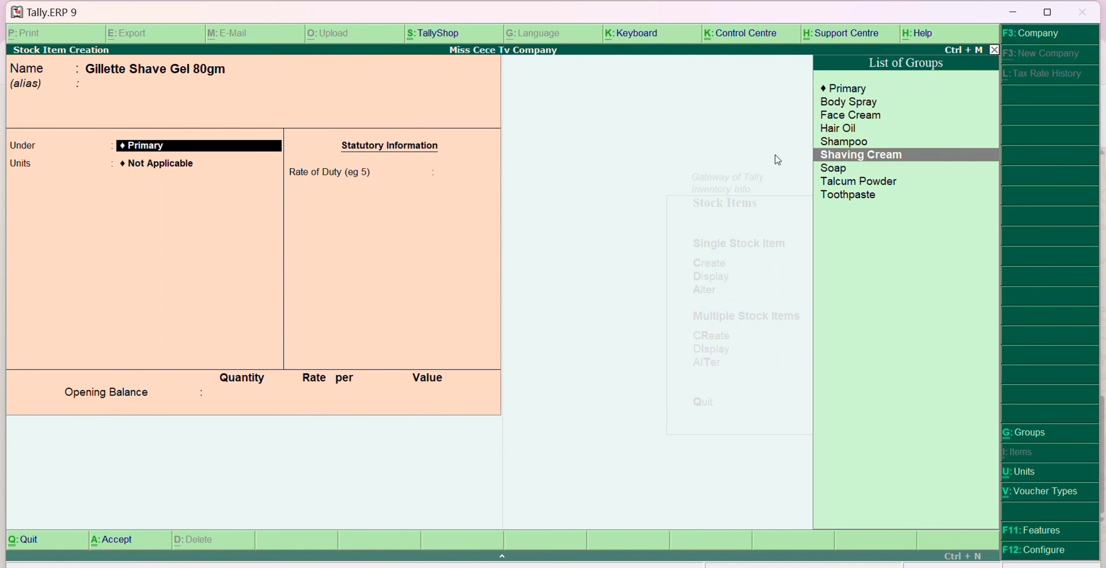
key("Return")
key("Down")
key("Return")
key("Return")
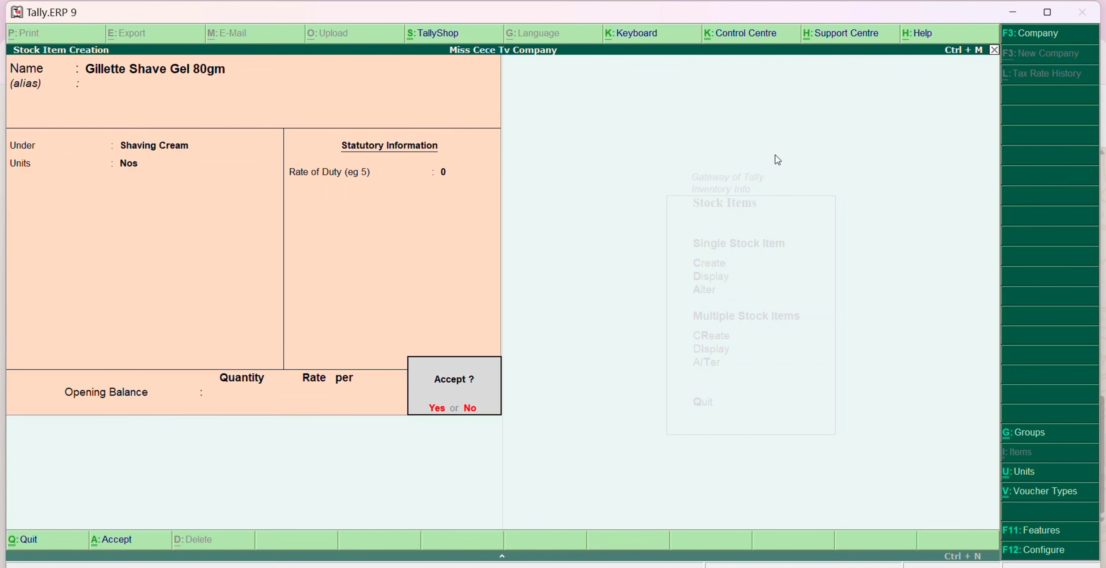
type("y")
Name a new stock item Zatak Deodorant Spray 100ml, with no alias
type("Zata")
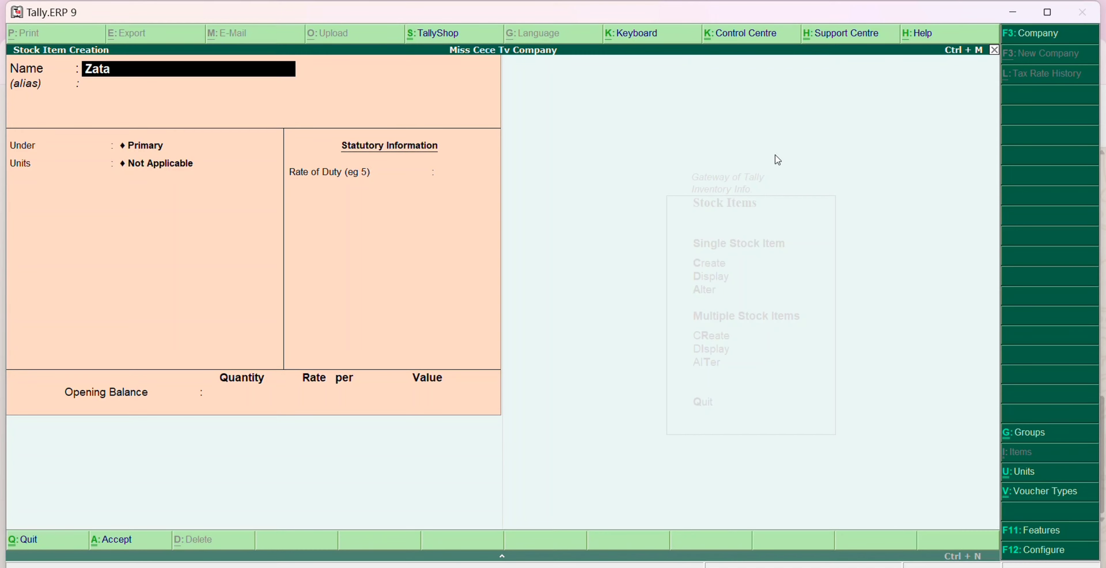
type("k Deodorant Spr")
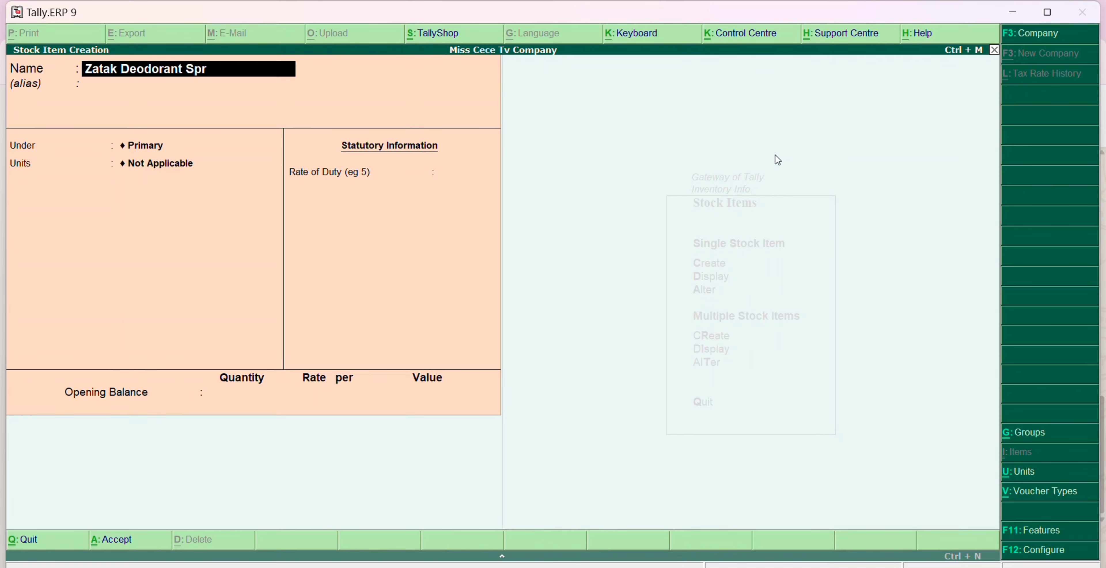
type("ay 100ml")
key("Return")
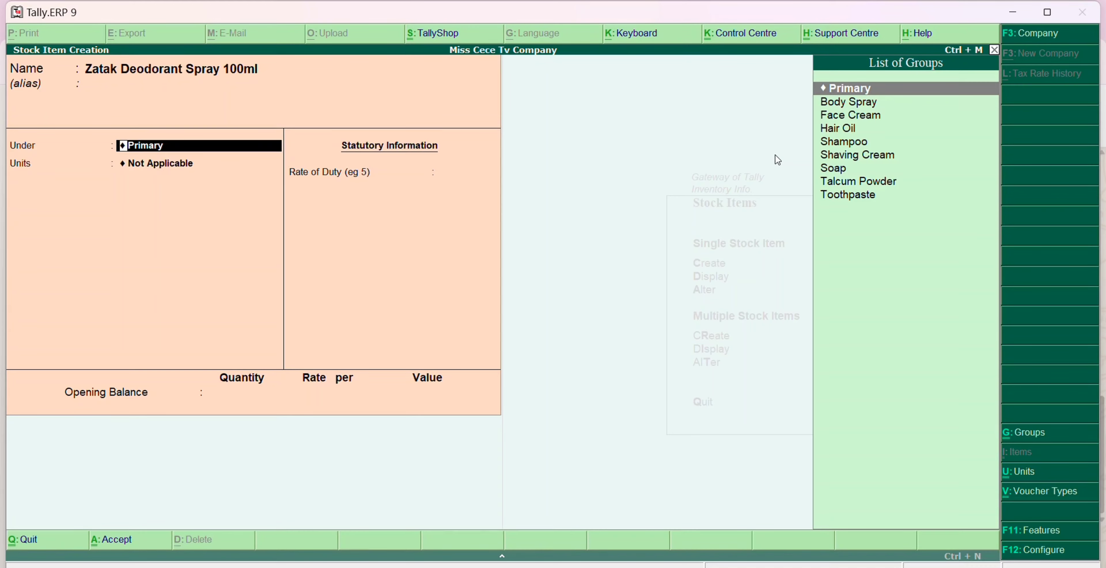
Save the Zatak Deodorant Spray item under the Body Spray group with Nos as its unit
key("Down")
key("Down")
key("Return")
key("BackSpace")
key("Down")
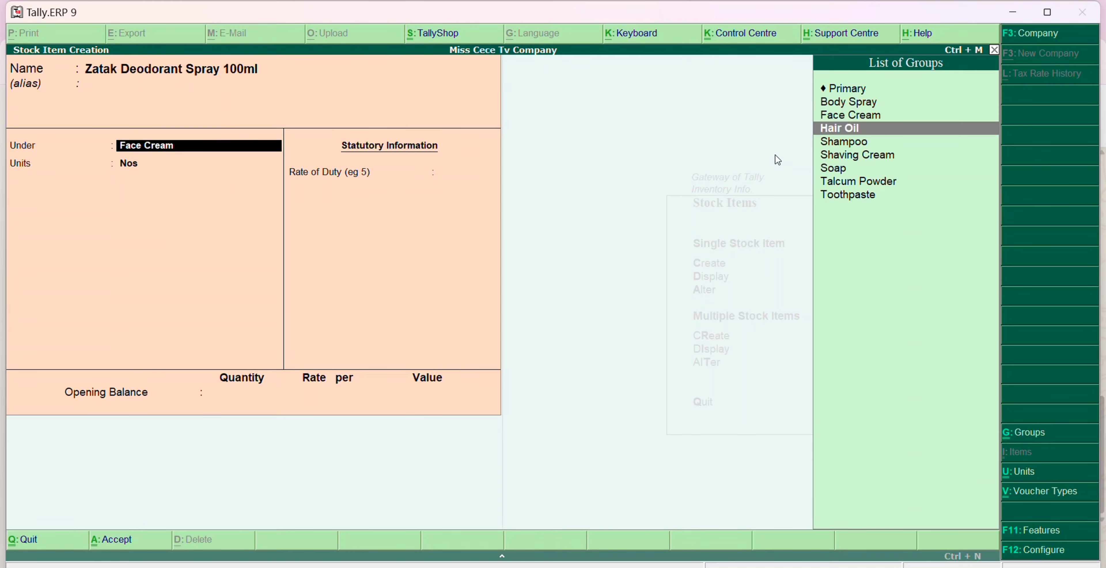
key("Up")
key("Up")
key("Return")
key("Return")
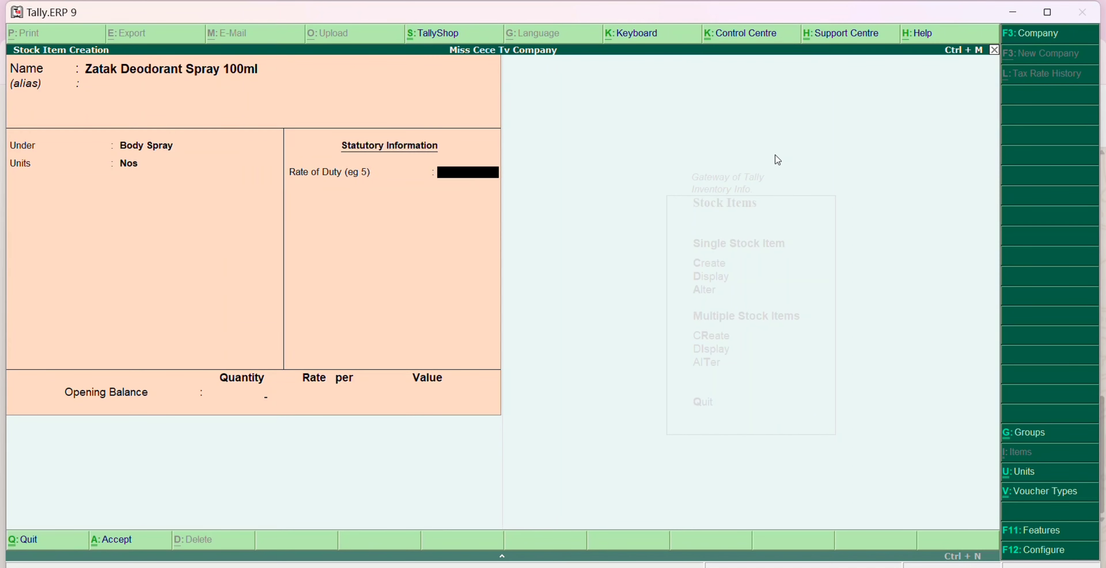
key("Return")
key("Return")
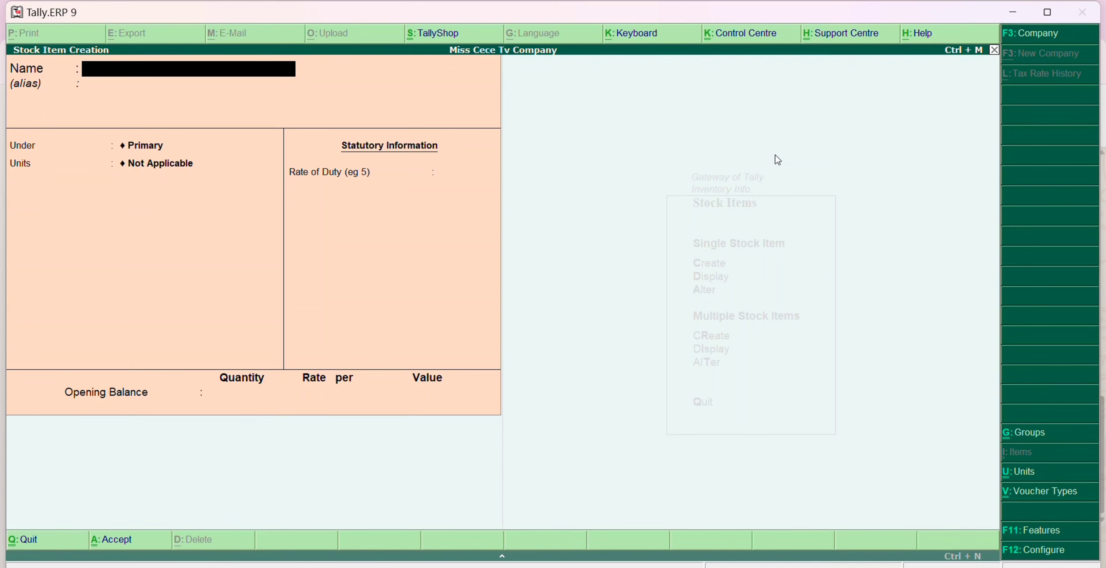
Name a new stock item Colgate Total 200gm, with no alias
type("COLG")
key("BackSpace")
key("BackSpace")
key("BackSpace")
key("BackSpace")
type("Colgate Totsl")
type("al ")
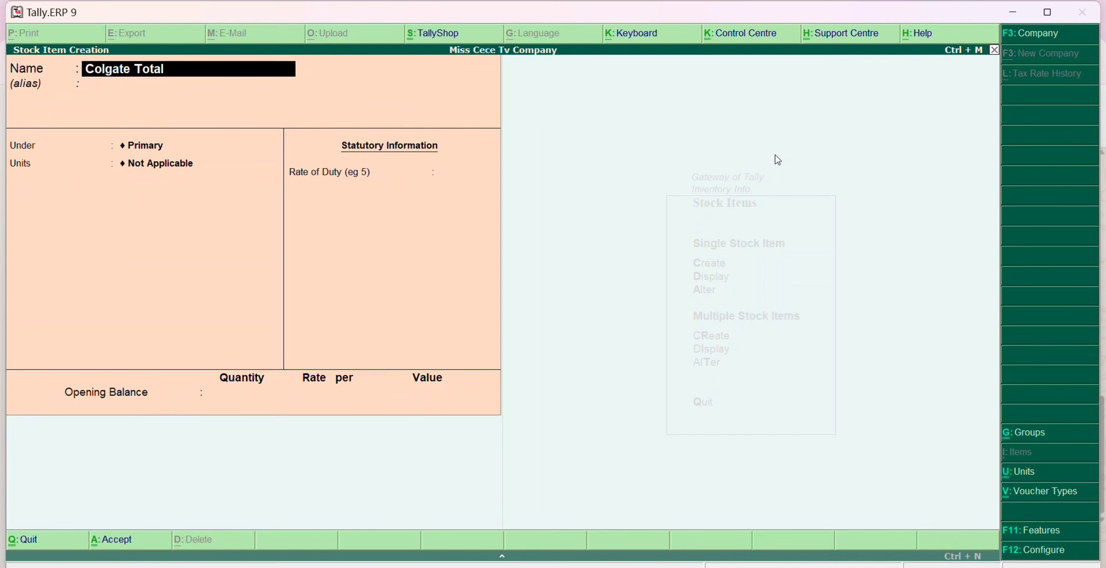
type("200gm")
key("Return")
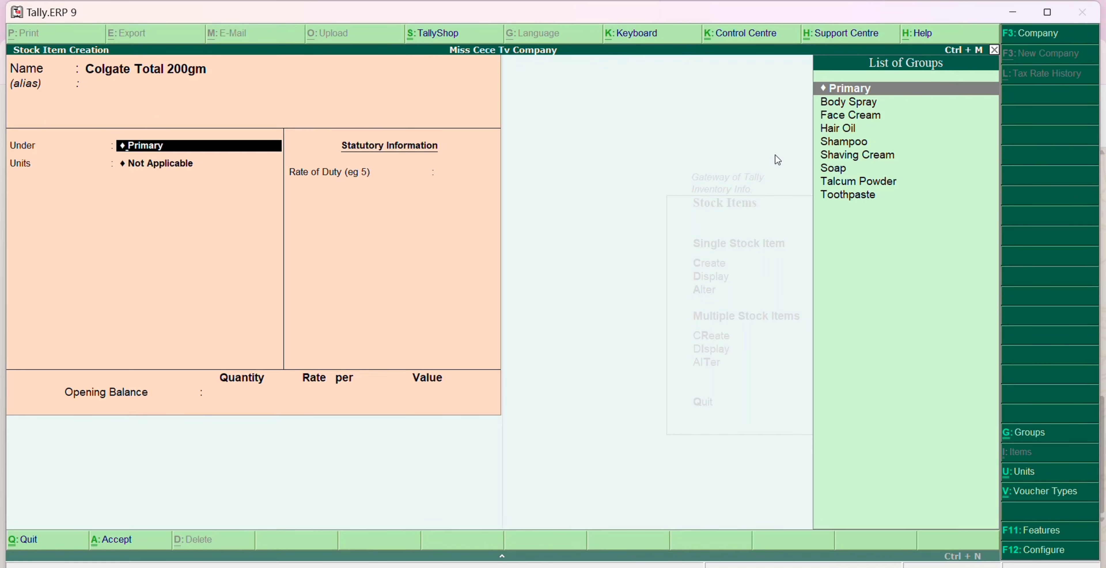
Save the Colgate Total item under the Toothpaste group with Nos as its unit
type("too")
key("Return")
key("Down")
key("Return")
key("Return")
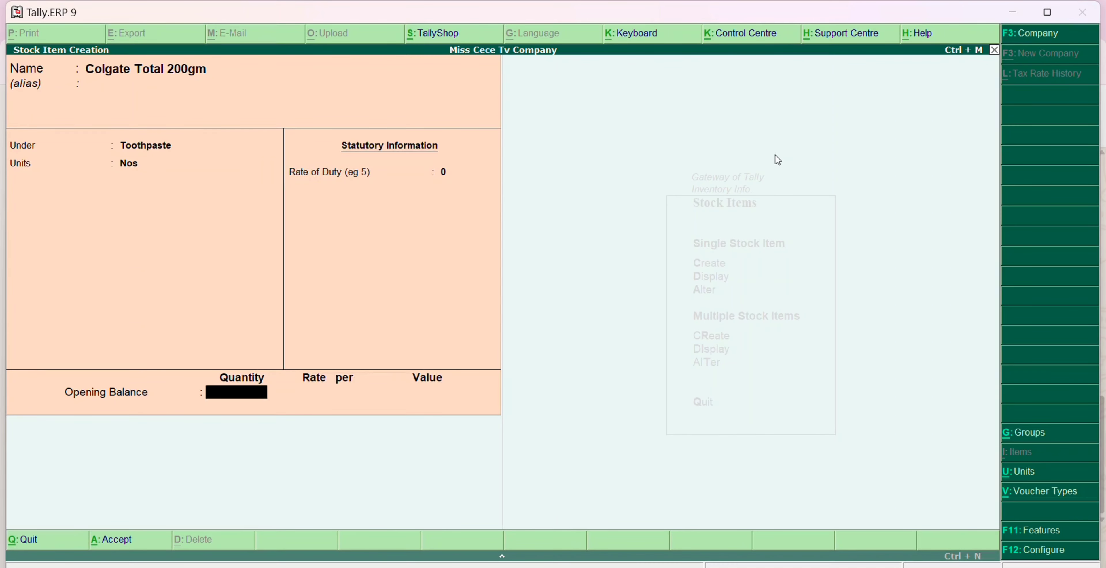
key("Return")
key("Return")
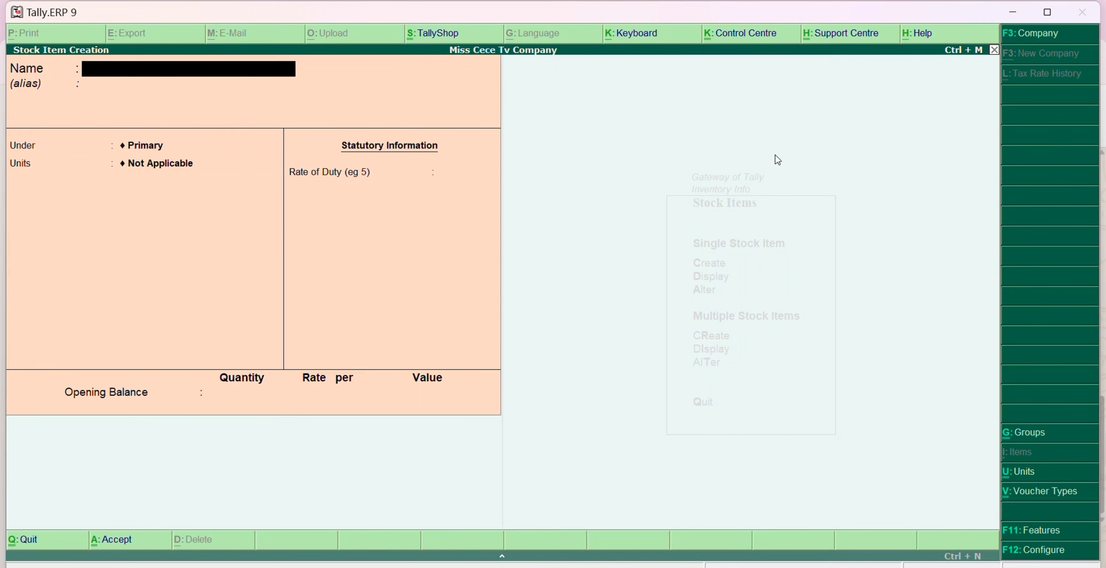